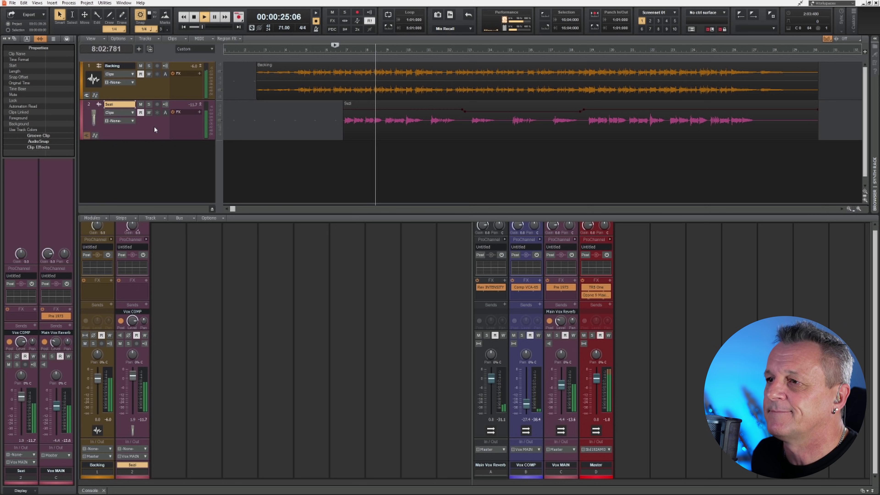
- Stop playback so the playhead returns to its starting position
key(space)
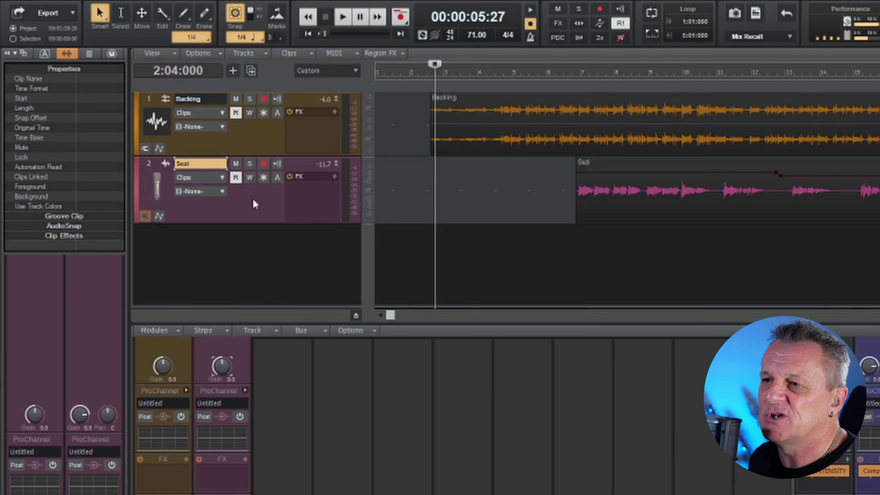
- Duplicate the Suzi track 8 times with its events included, starting at track 3
right_click(252, 198)
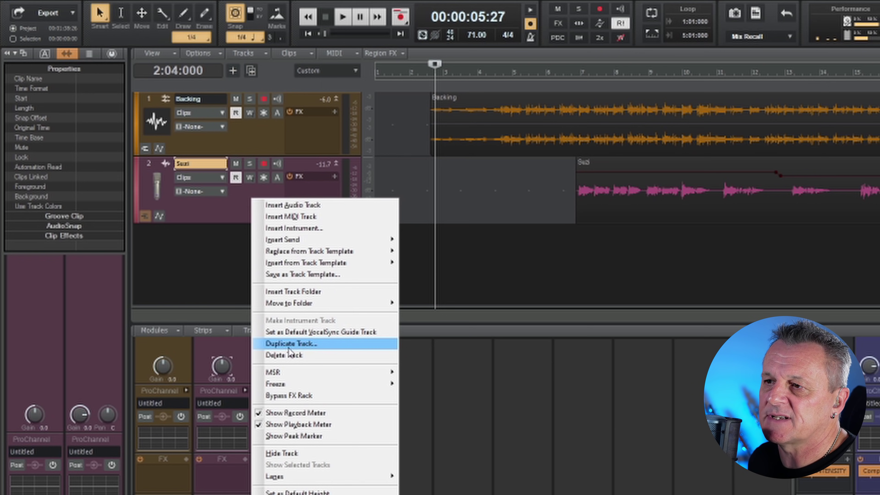
click(280, 344)
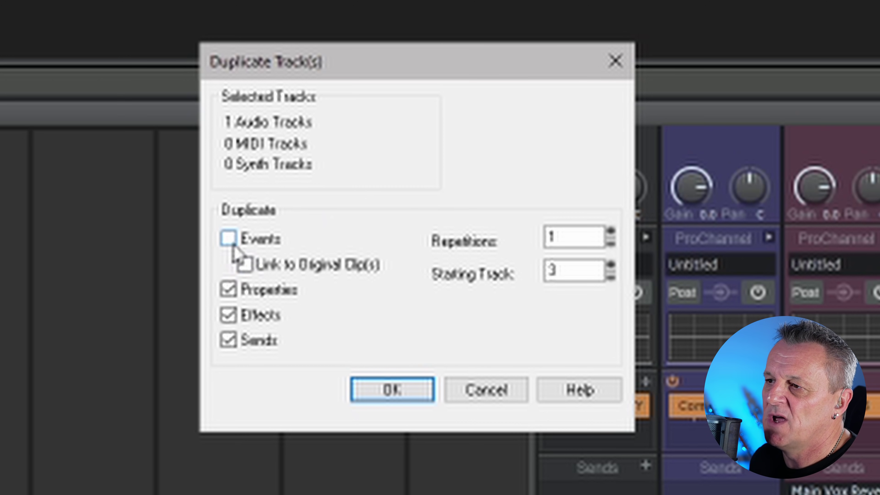
click(229, 239)
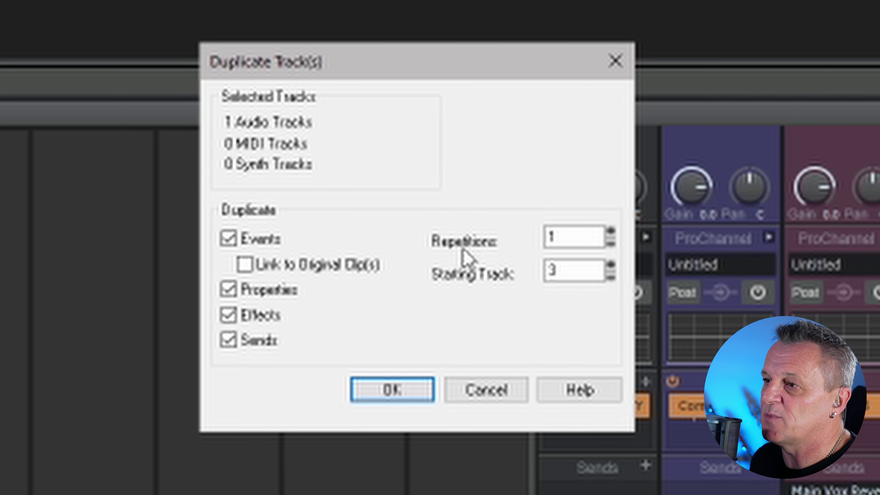
click(568, 239)
key(BackSpace)
text(8)
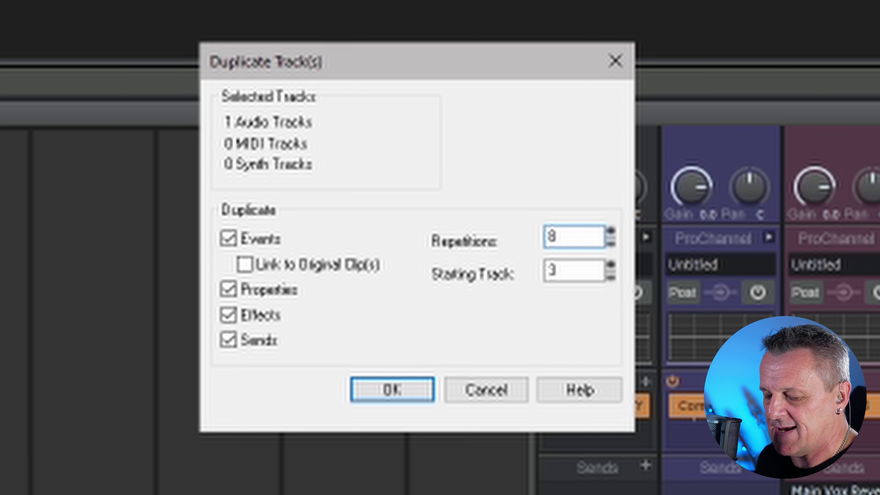
key(Tab)
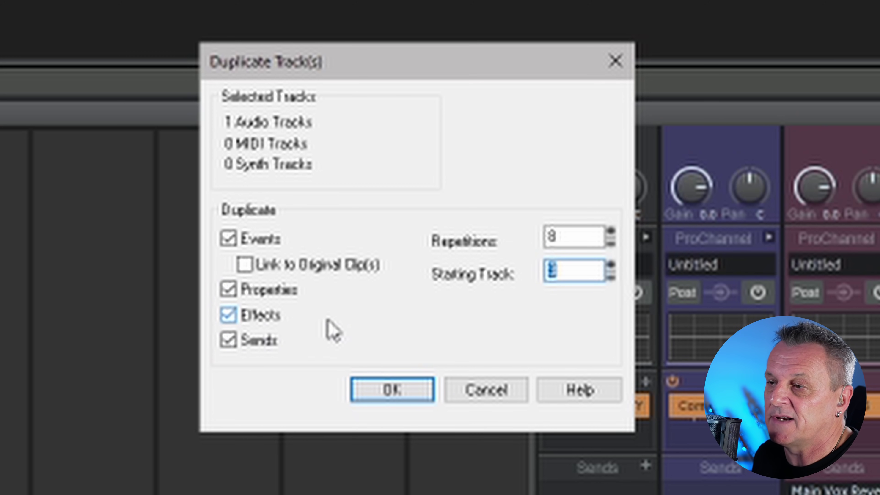
click(399, 402)
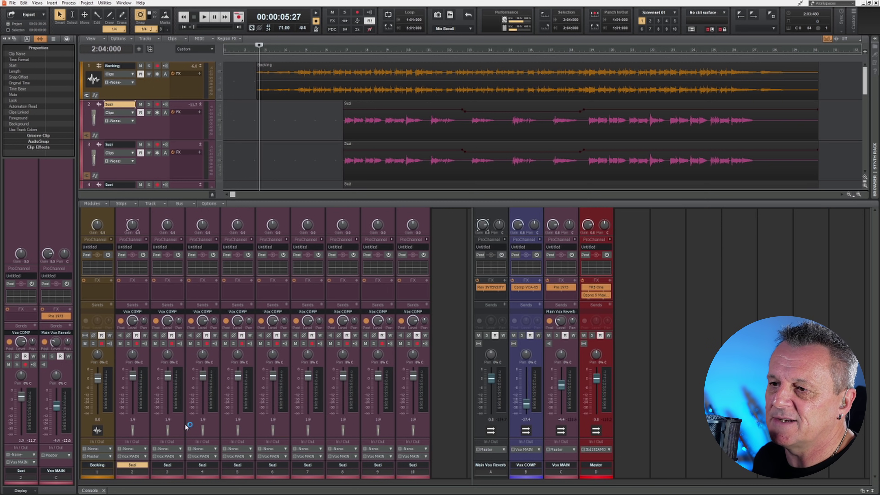
- Select duplicate tracks 3 through 10 and show their output routing options
click(177, 427)
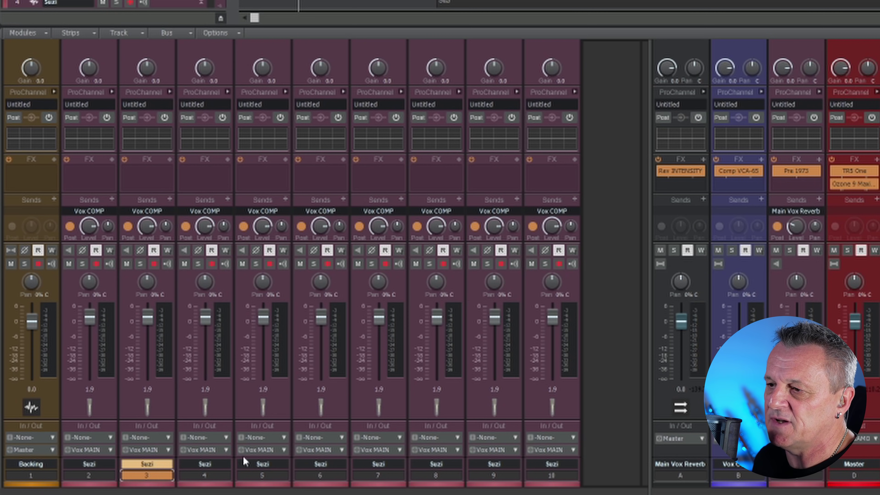
shift+click(551, 475)
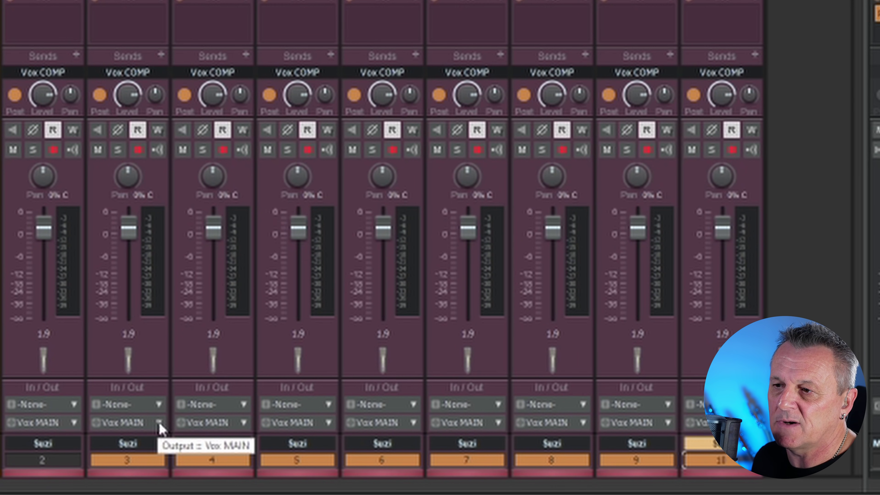
click(167, 450)
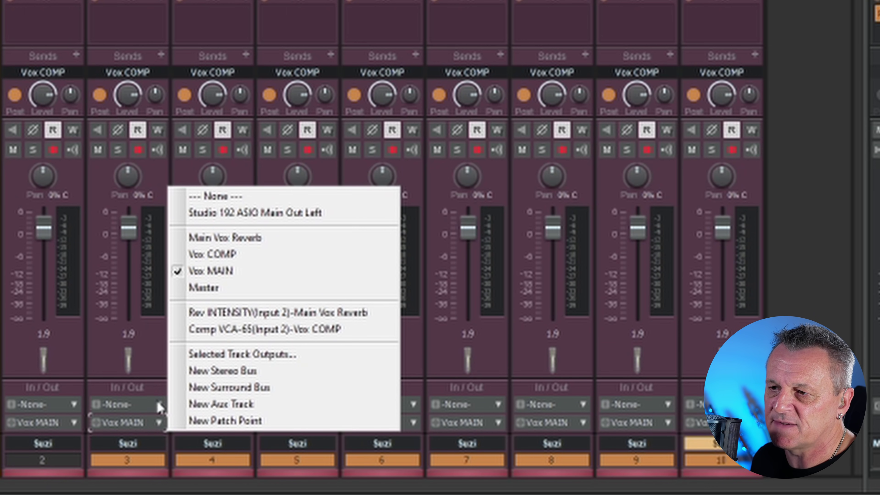
- Route the eight duplicates to a new stereo bus, rename it Dup, and colour it green
click(216, 370)
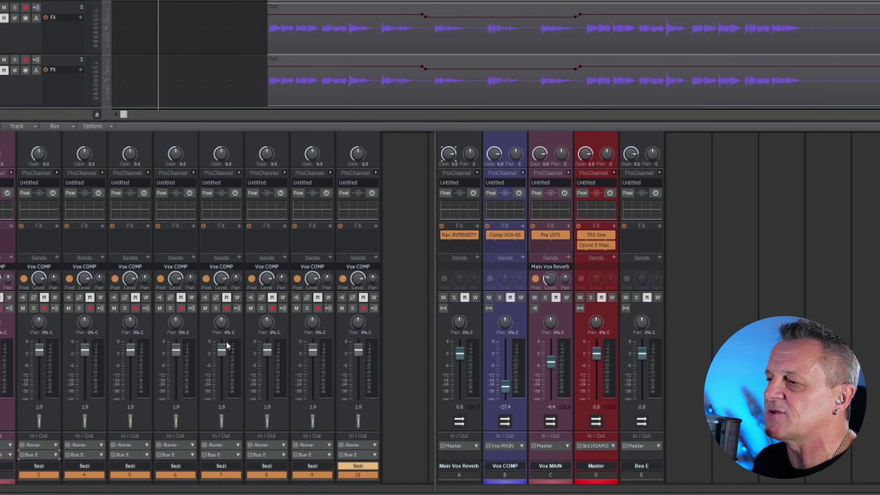
double_click(639, 466)
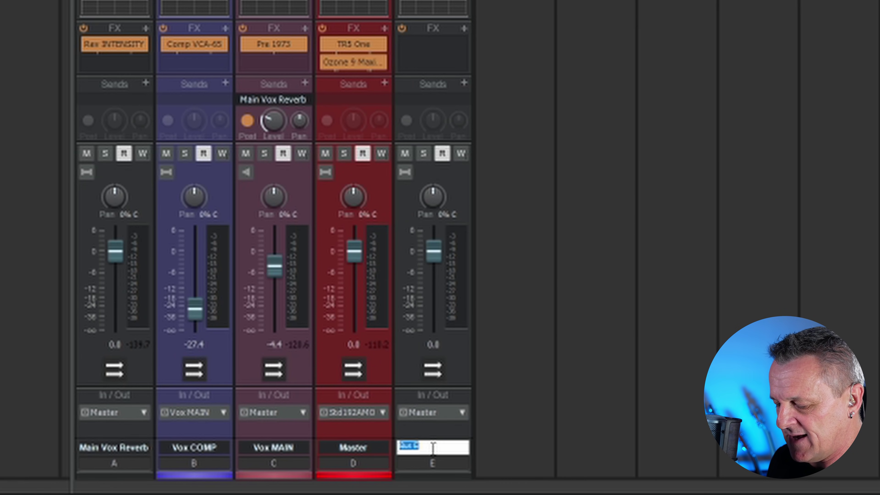
text(Dru)
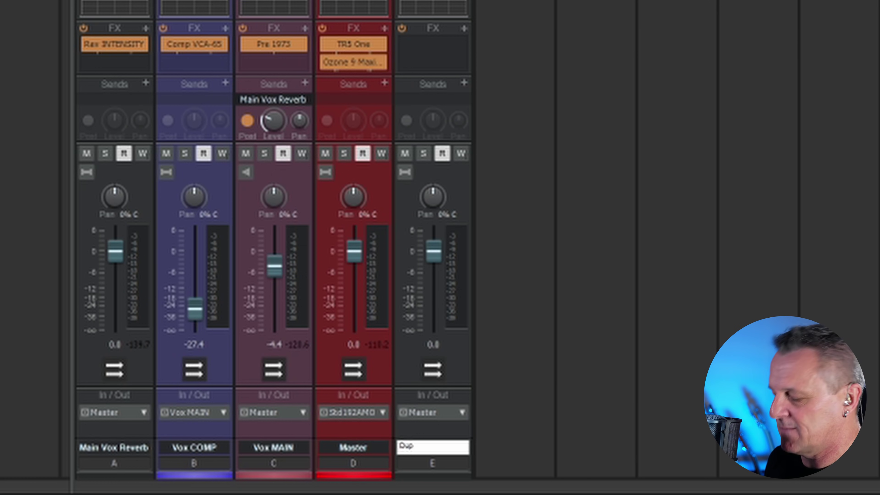
key(Return)
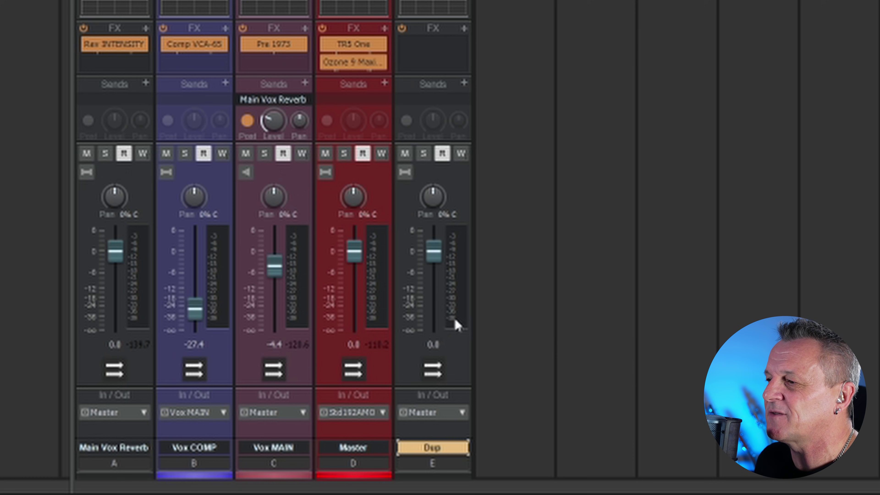
click(434, 475)
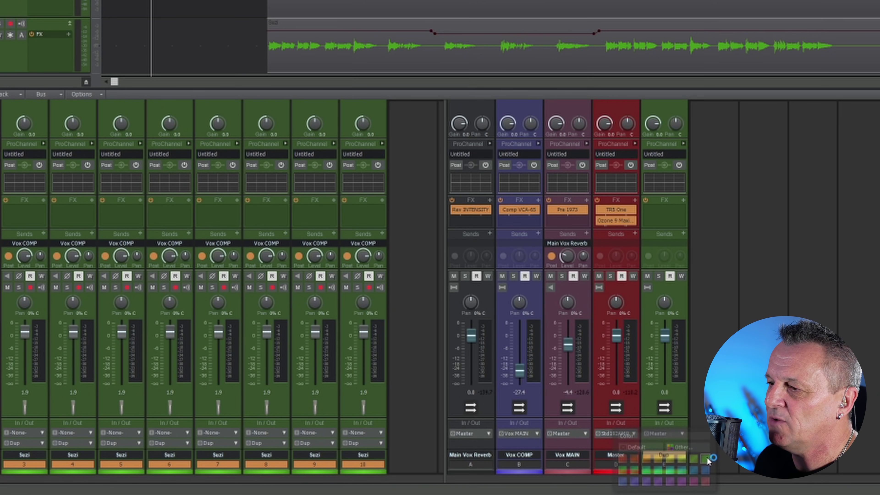
click(503, 456)
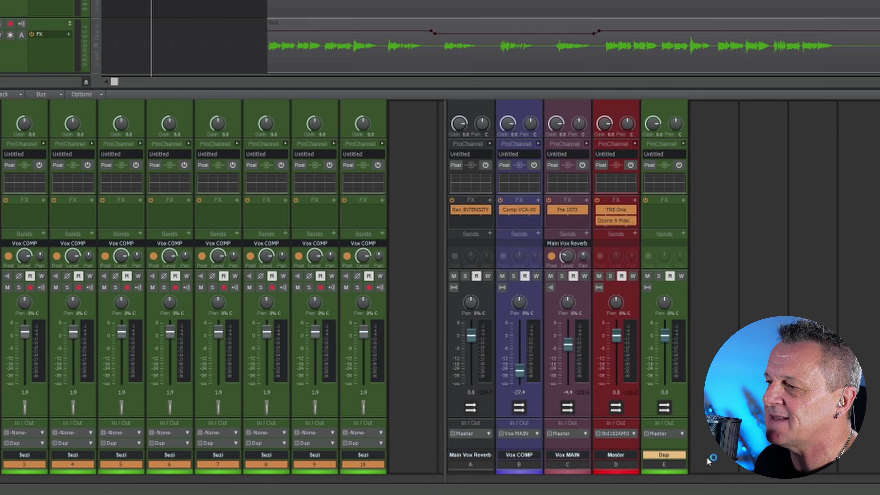
- Lower the Dup bus to about -24 dB and pan tracks 3–10 alternately hard left and right
click(38, 407)
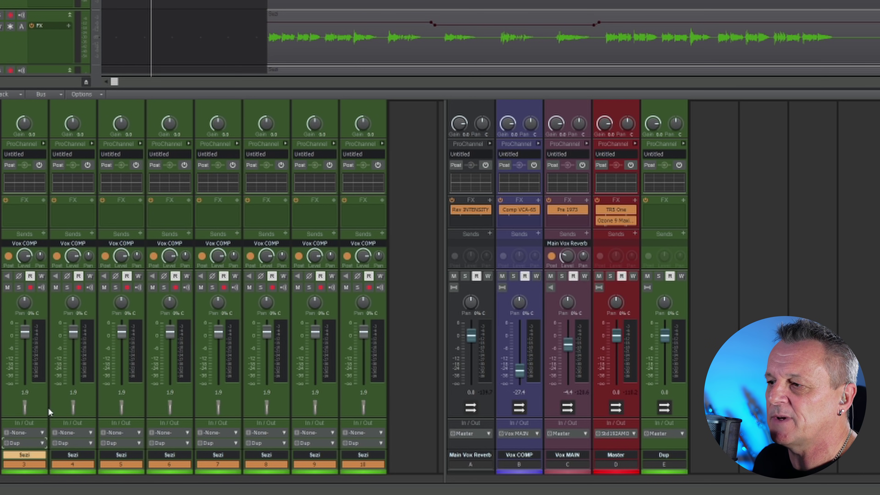
drag(665, 341, 665, 368)
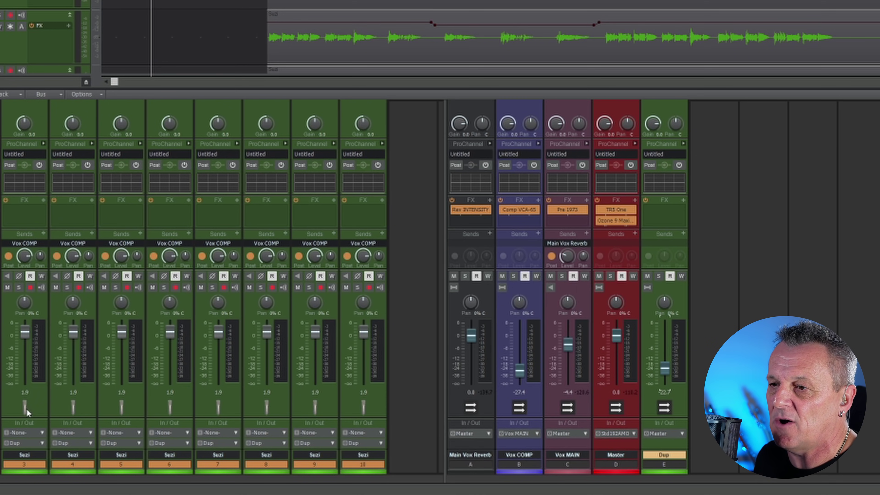
click(40, 397)
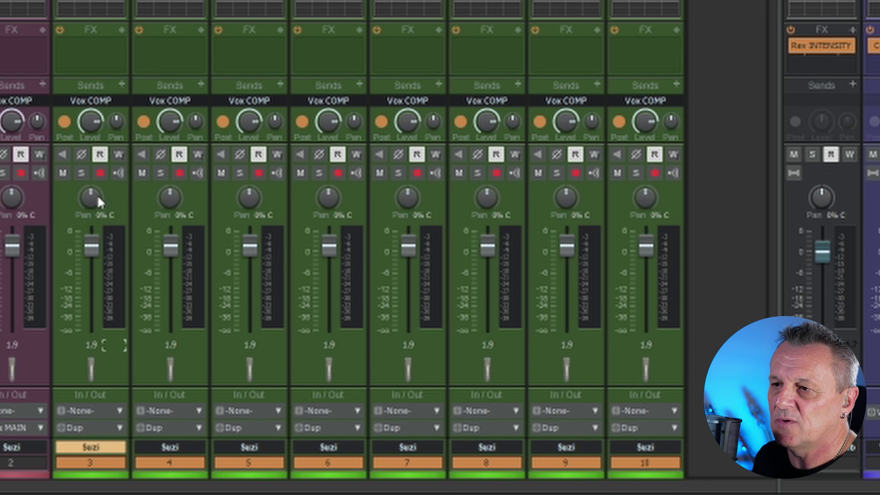
drag(90, 200, 91, 225)
drag(170, 197, 170, 170)
drag(247, 197, 247, 224)
drag(327, 196, 327, 169)
drag(407, 200, 407, 225)
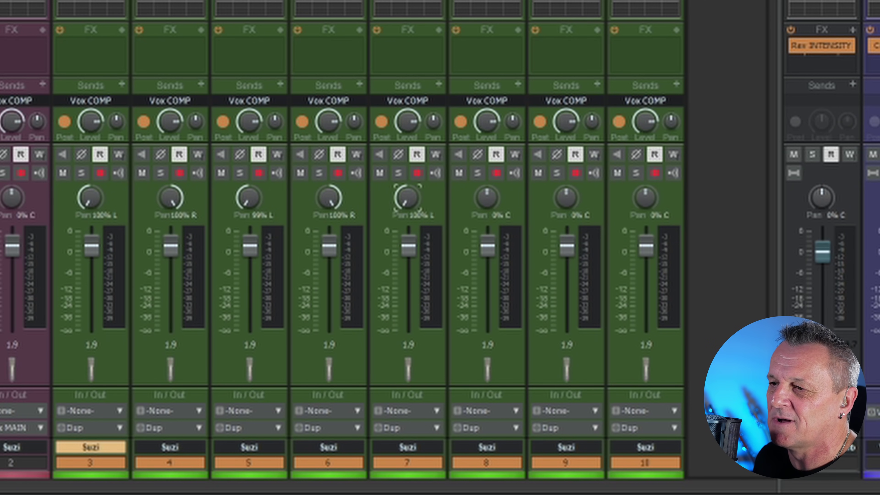
drag(487, 197, 487, 170)
drag(565, 197, 565, 221)
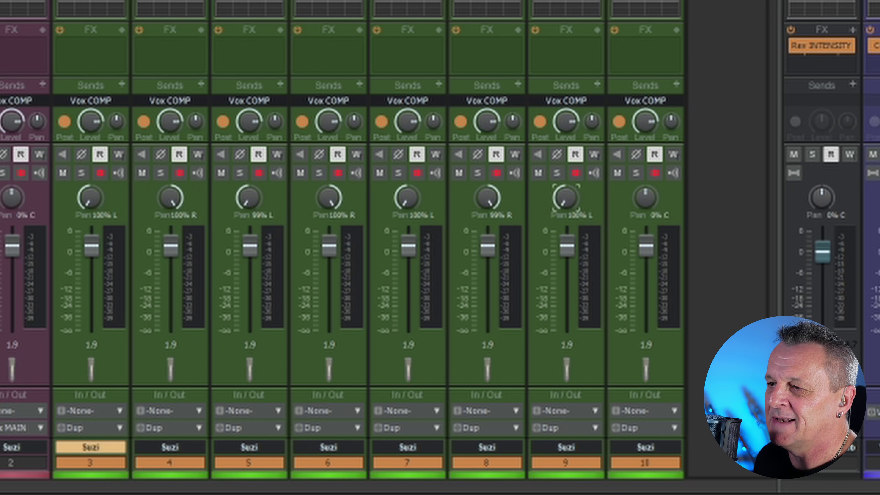
drag(647, 196, 647, 172)
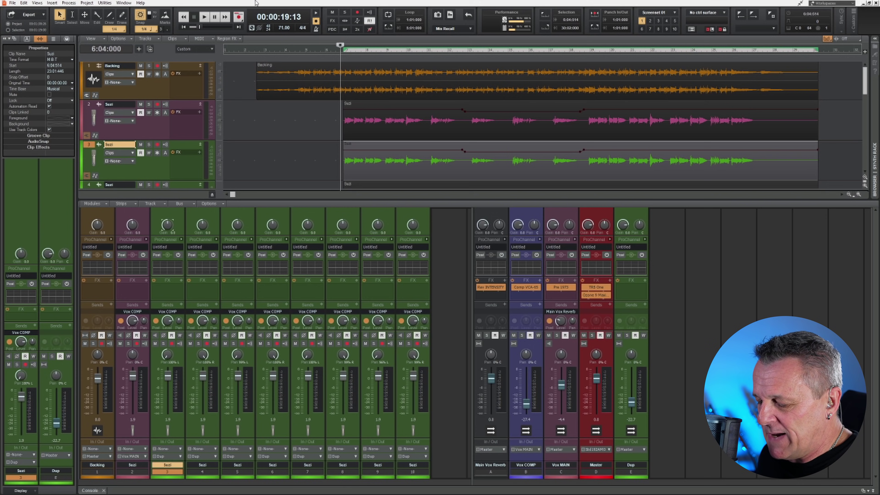
- Open Preferences with P, switch to the Advanced view and show the Nudge page
key(p)
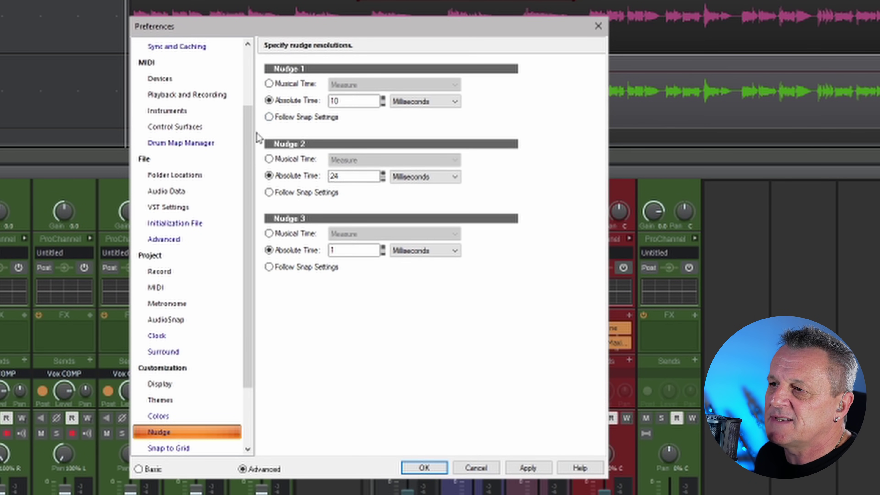
drag(252, 146, 239, 223)
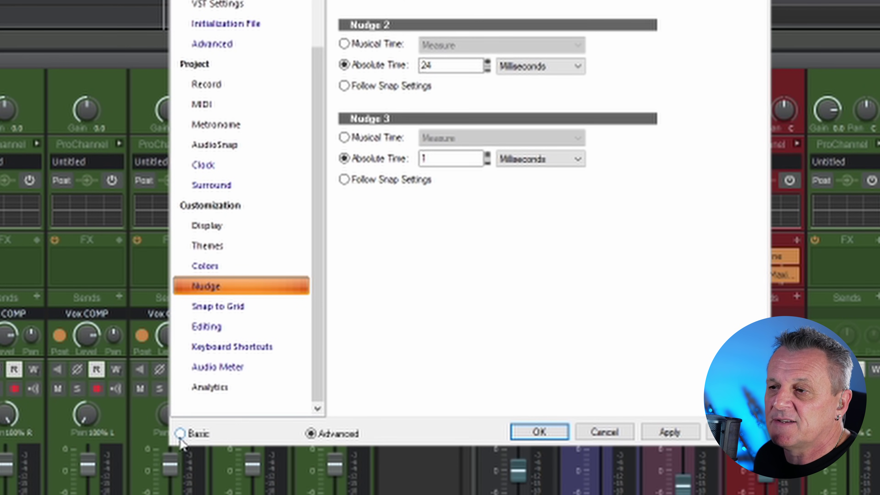
click(179, 434)
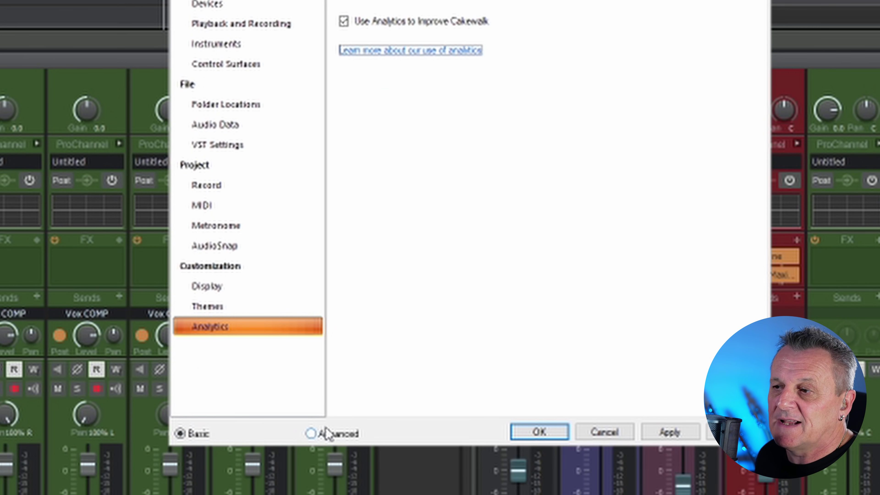
click(311, 434)
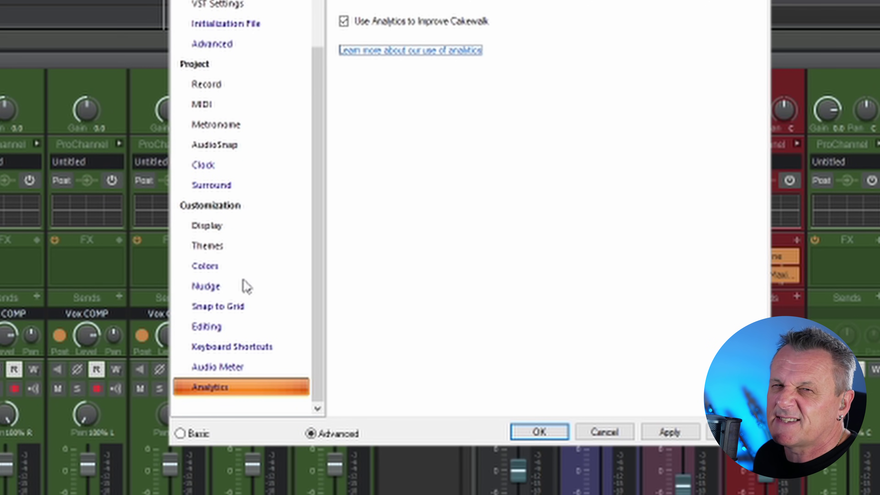
click(206, 290)
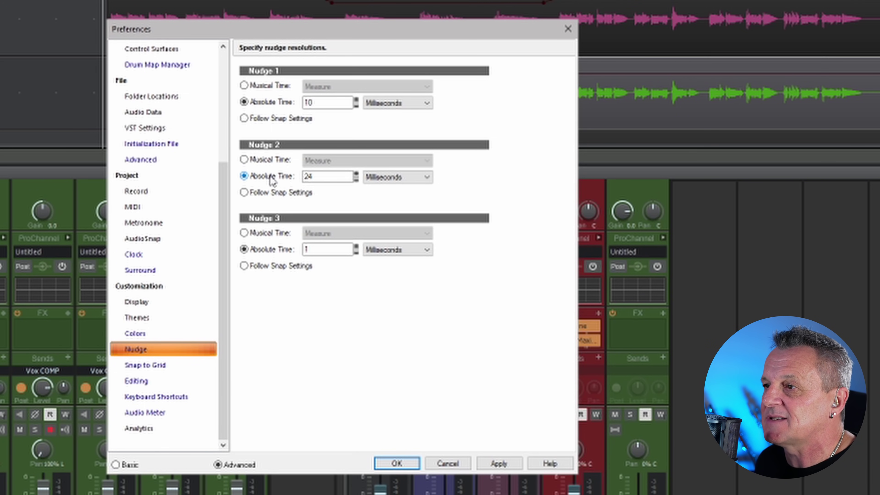
- Apply Nudge values of 10, 24 and 1 milliseconds, then close Preferences
click(496, 463)
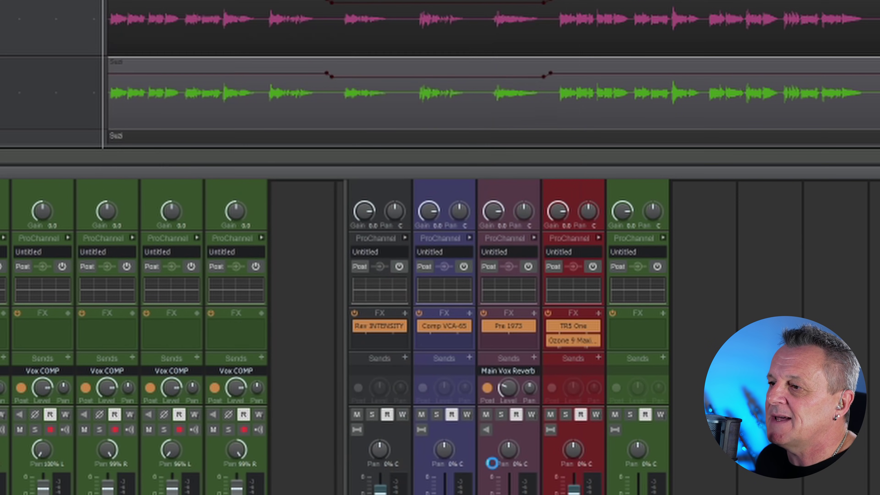
click(399, 464)
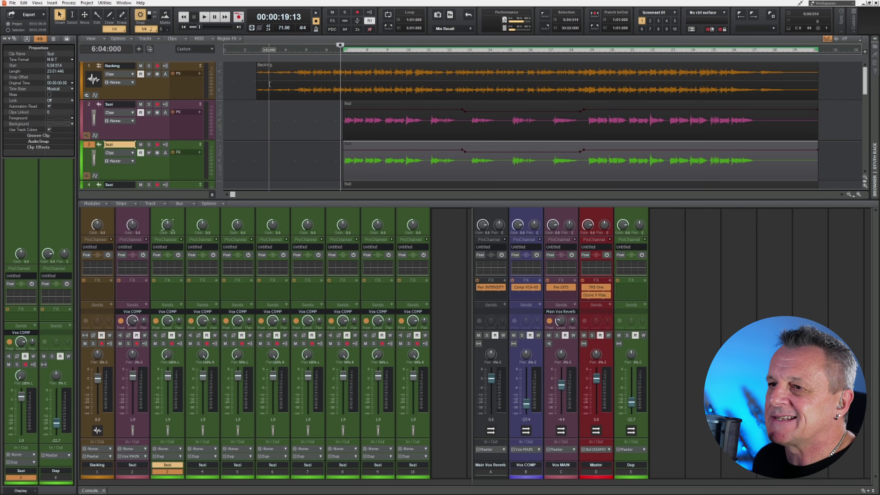
- Scroll and zoom the track view in on the start points of the Suzi duplicate clips
scroll(281, 115, down, 2)
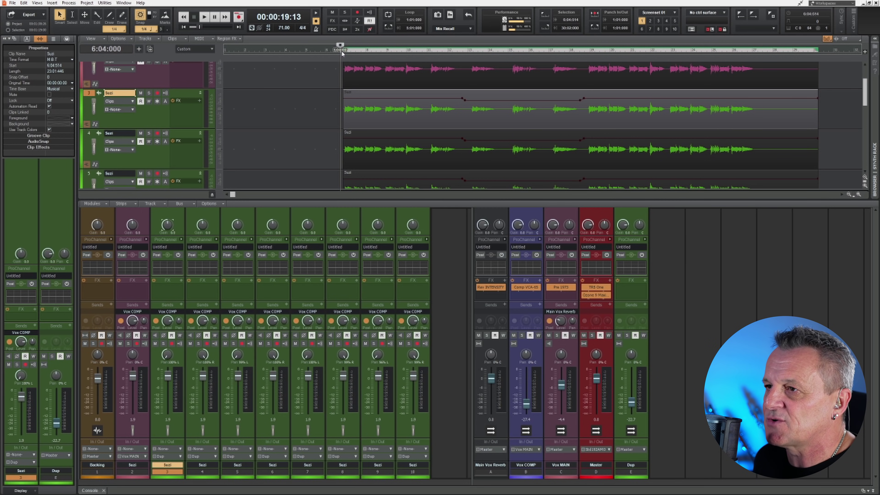
scroll(341, 50, up, 5)
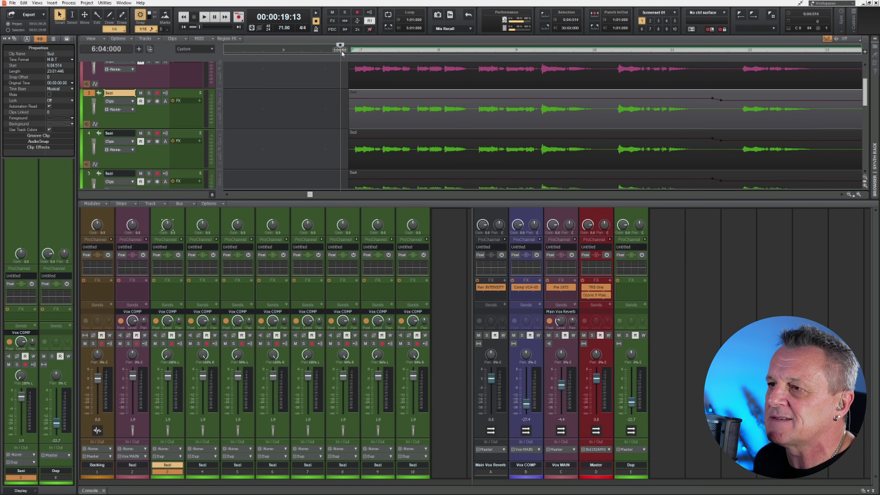
scroll(341, 50, up, 2)
scroll(341, 50, up, 1)
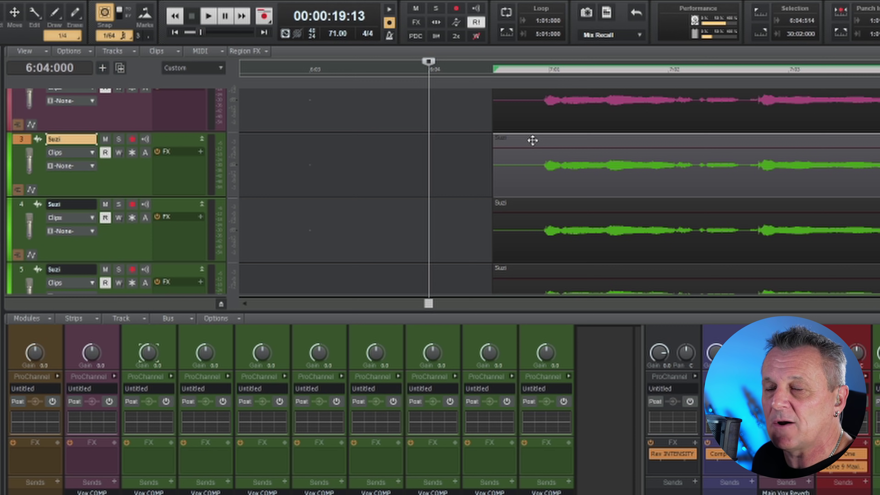
- Nudge the Suzi clips on tracks 3 through 6 slightly later by small amounts
key(KP_6)
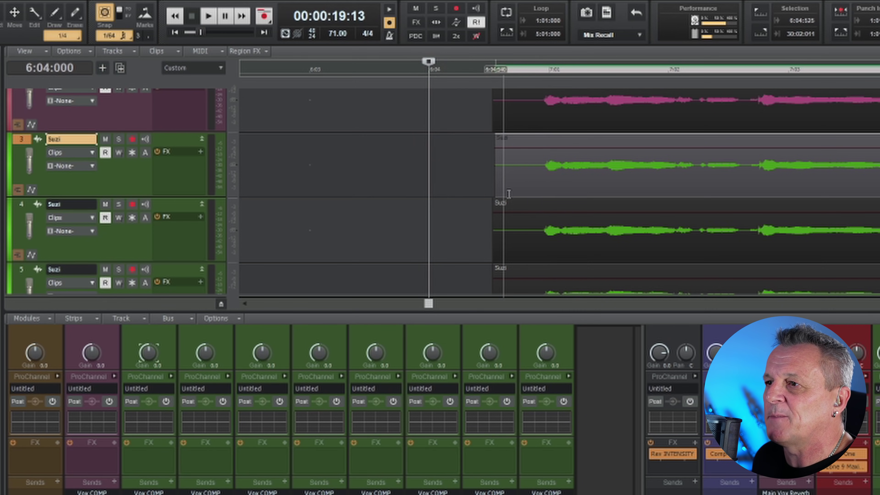
click(528, 204)
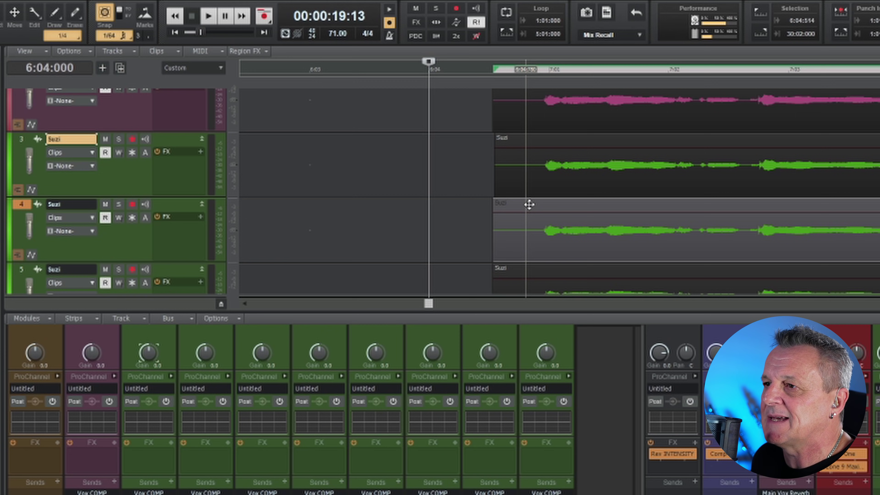
drag(529, 204, 532, 204)
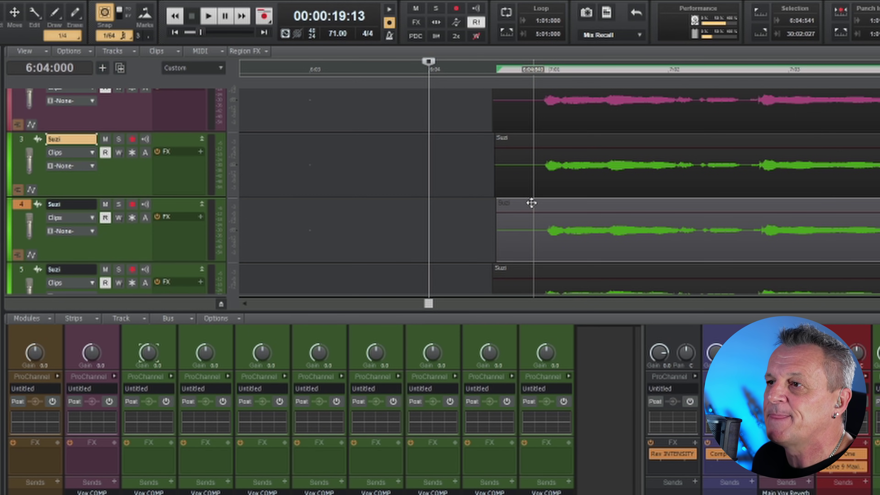
scroll(544, 205, down, 1)
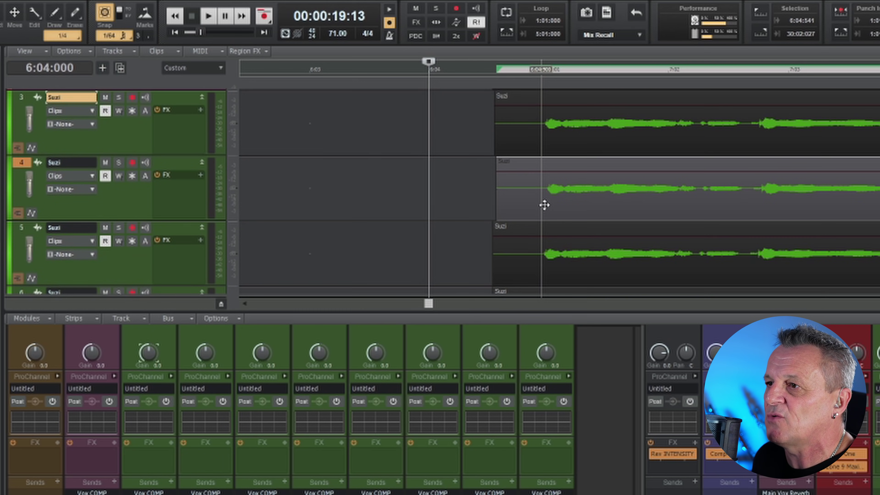
scroll(544, 205, down, 1)
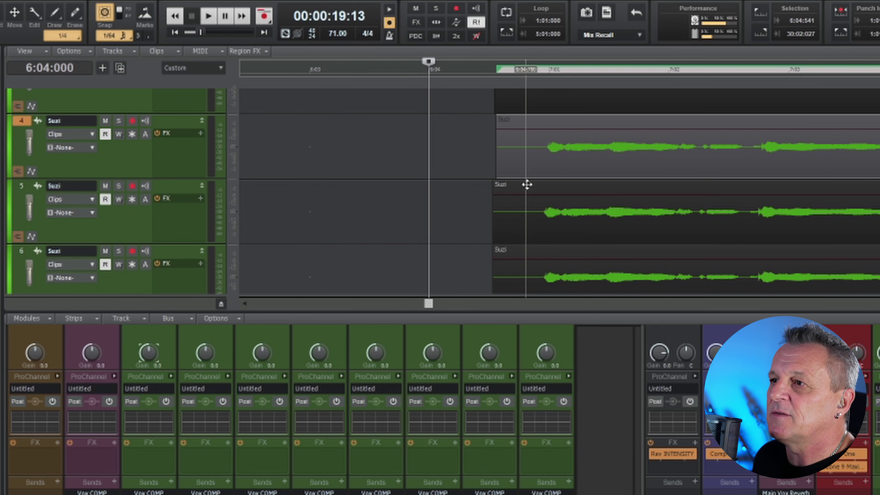
click(527, 185)
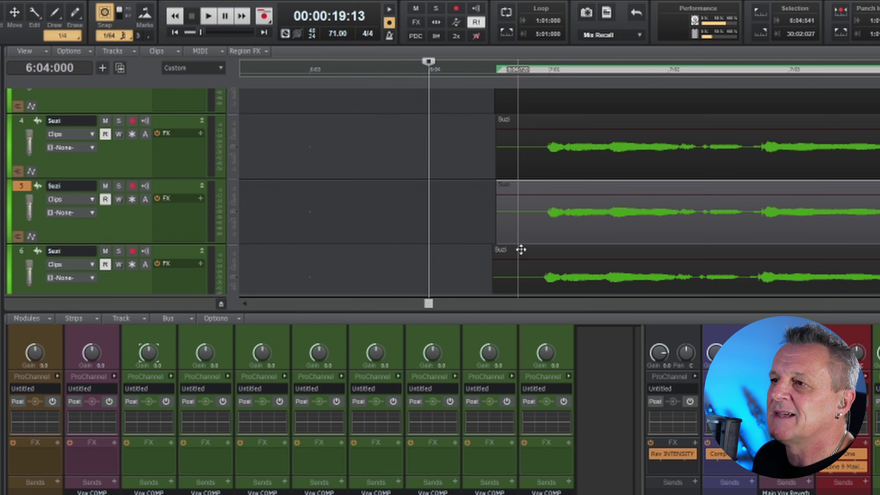
click(521, 250)
- Shift the Suzi clips on tracks 7 and 8 slightly later so starts are staggered
scroll(537, 225, down, 2)
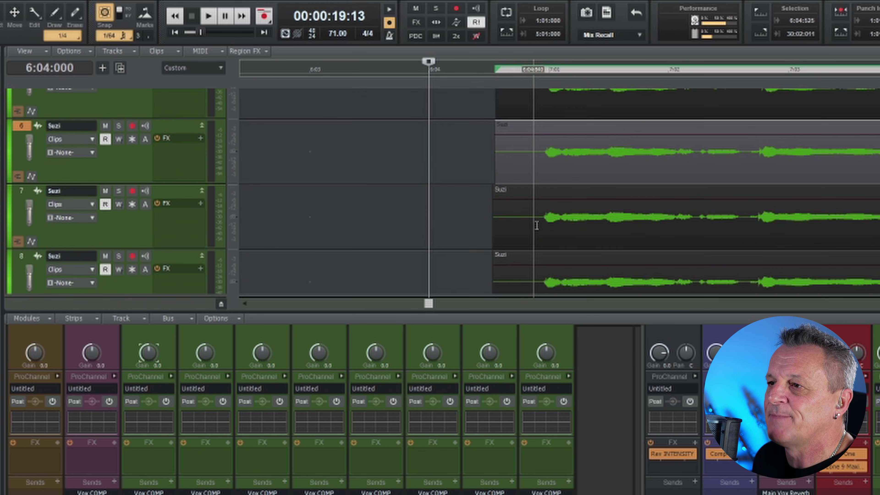
scroll(536, 226, down, 1)
click(519, 148)
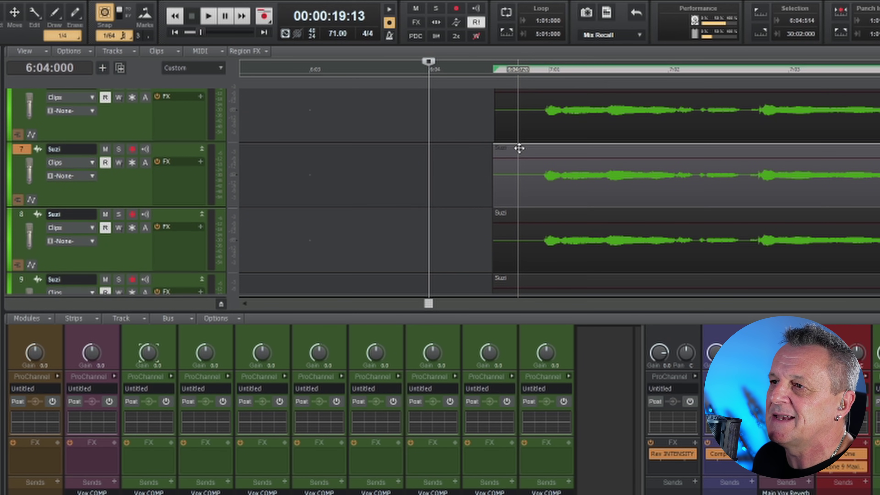
click(525, 218)
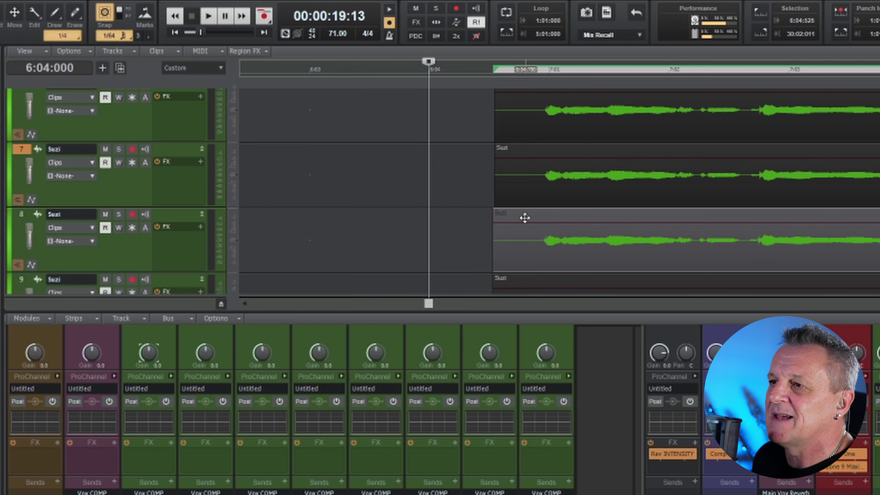
drag(525, 218, 531, 182)
scroll(529, 215, down, 3)
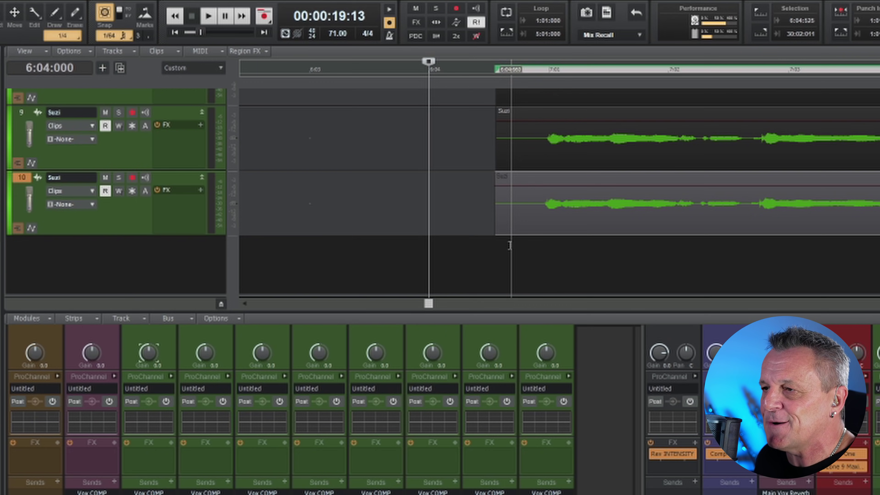
scroll(520, 139, up, 2)
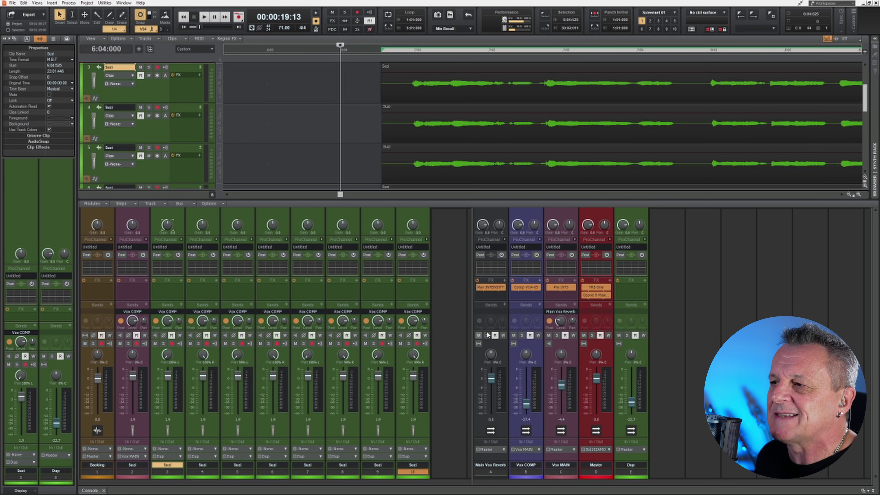
- Solo the Dup bus, raise it to about -19.4 dB, and play then stop the duplicates
click(627, 335)
drag(632, 402, 632, 401)
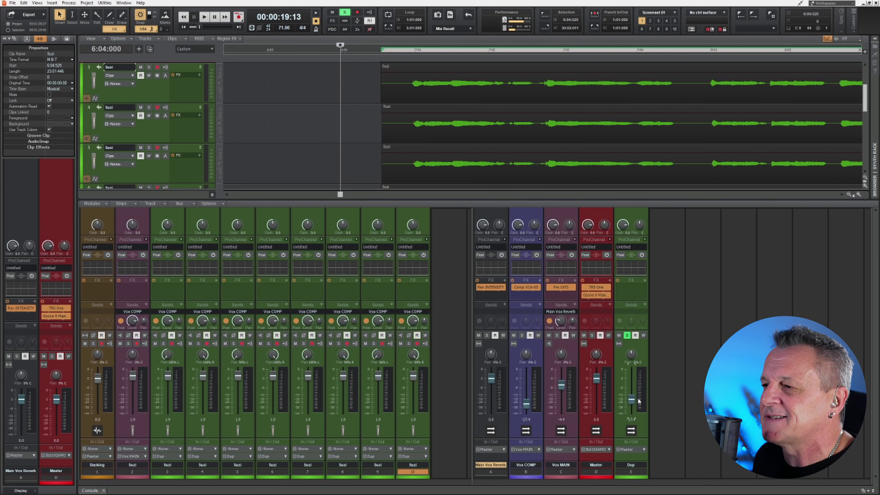
key(space)
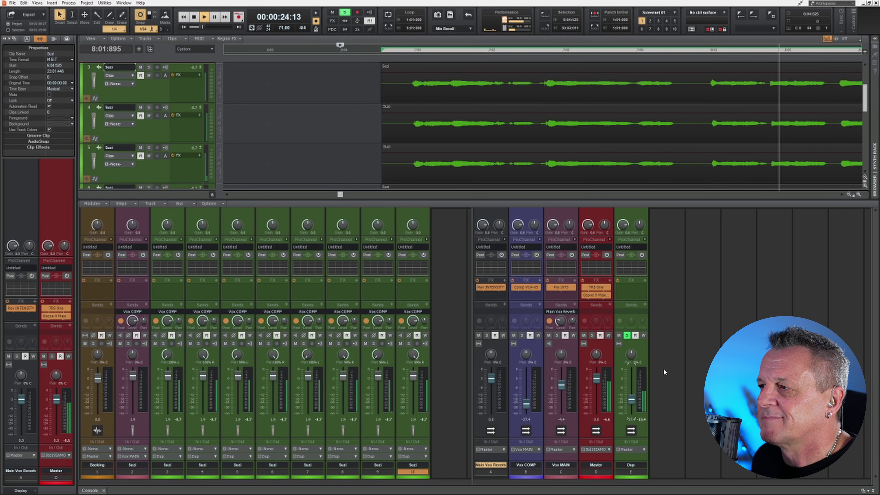
key(space)
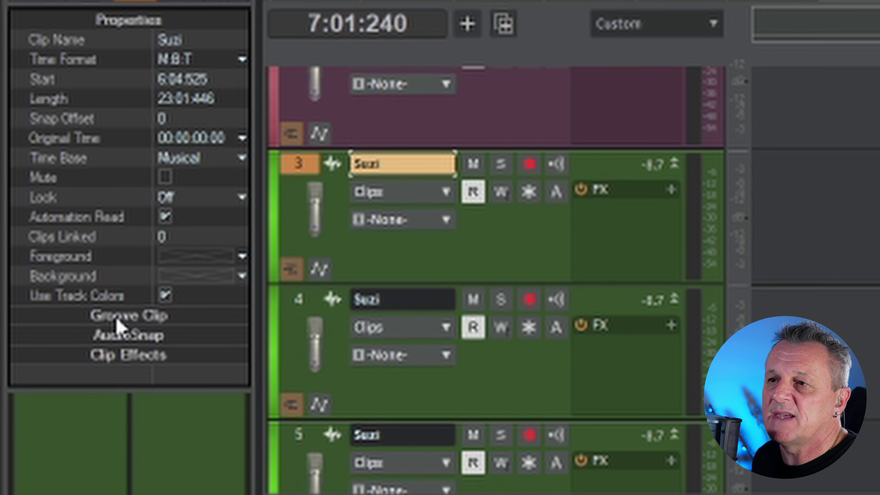
- Turn on Stretch to Tempo for track 3's Suzi Groove Clip and set its Fine Pitch to -3.0
click(116, 320)
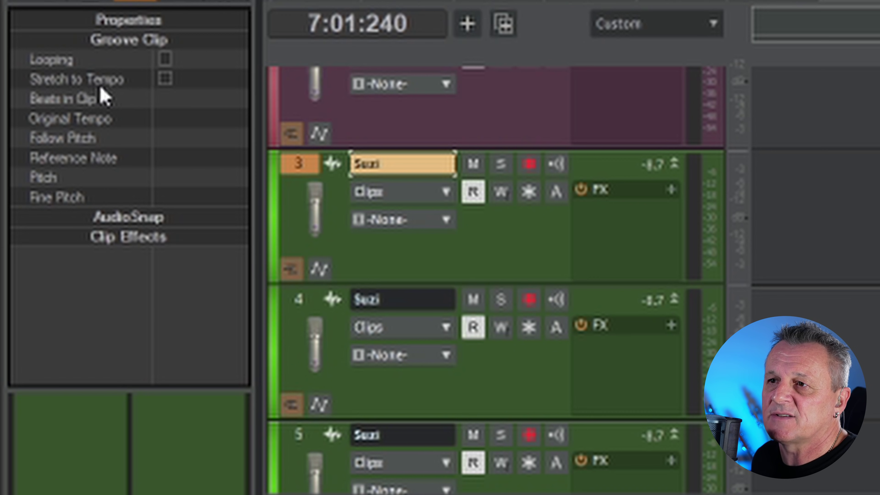
click(165, 78)
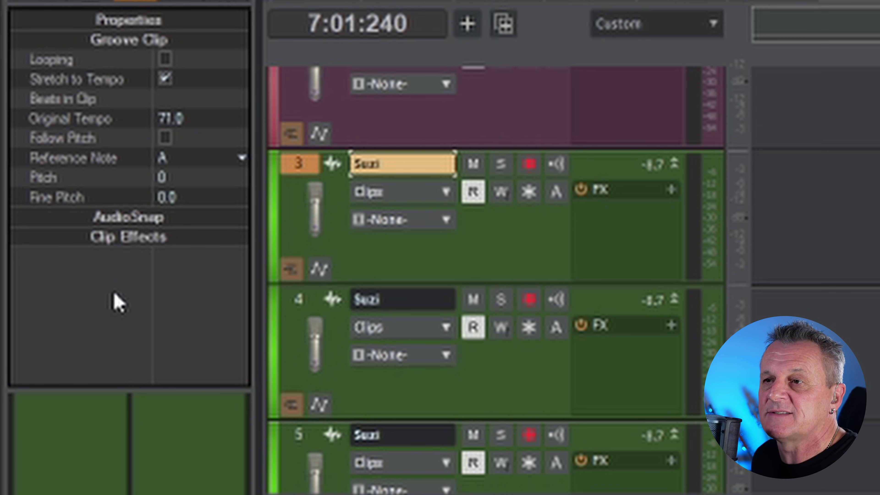
click(179, 198)
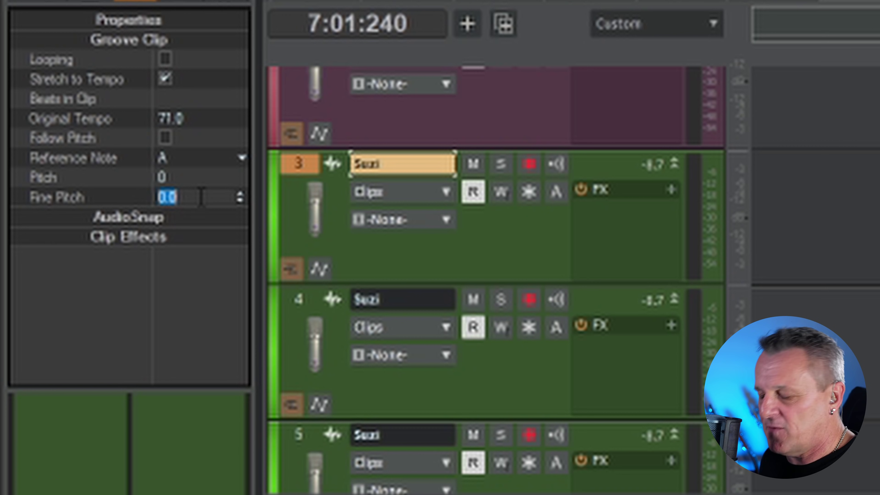
text(-3)
key(Return)
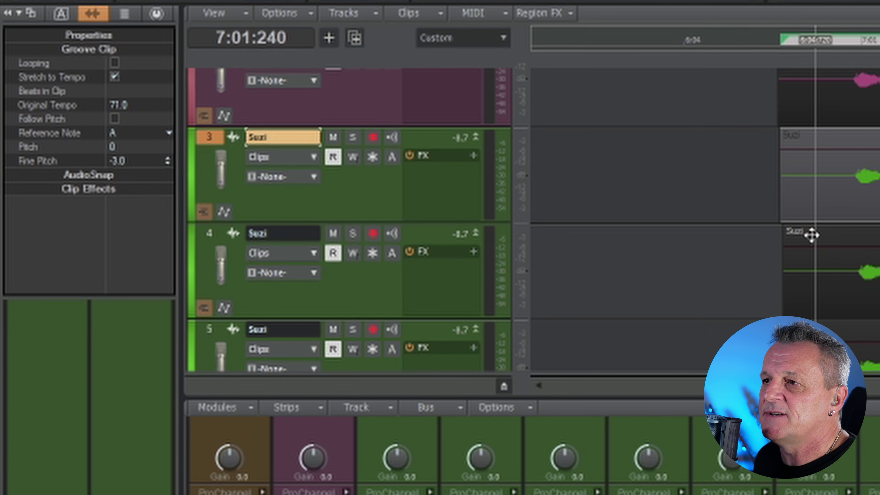
click(812, 235)
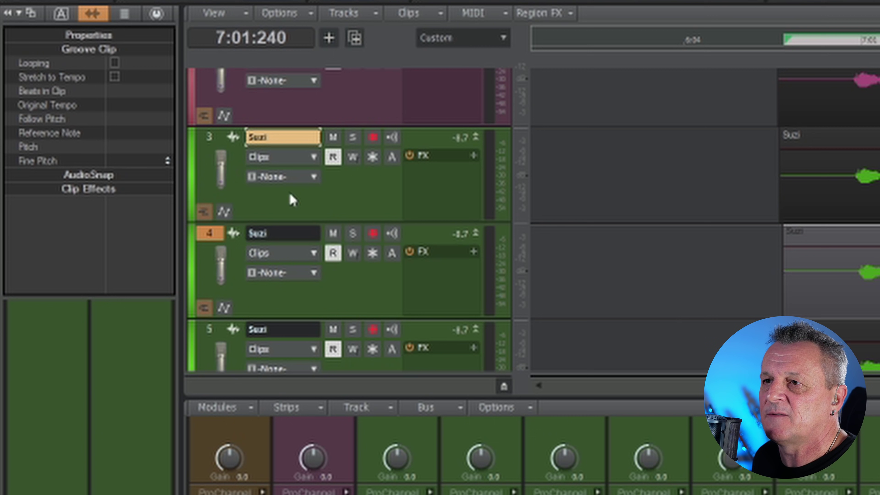
- Enable Stretch to Tempo on track 4's Suzi clip and set its Fine Pitch to 3.0
click(115, 76)
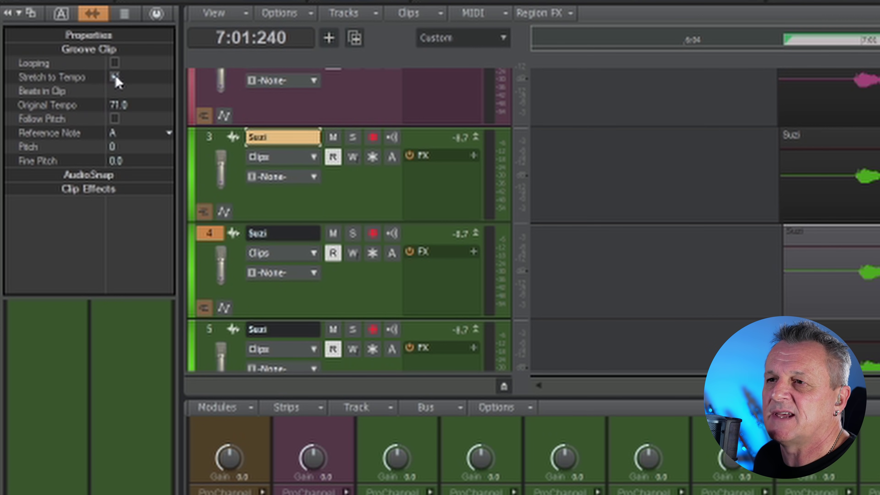
click(122, 161)
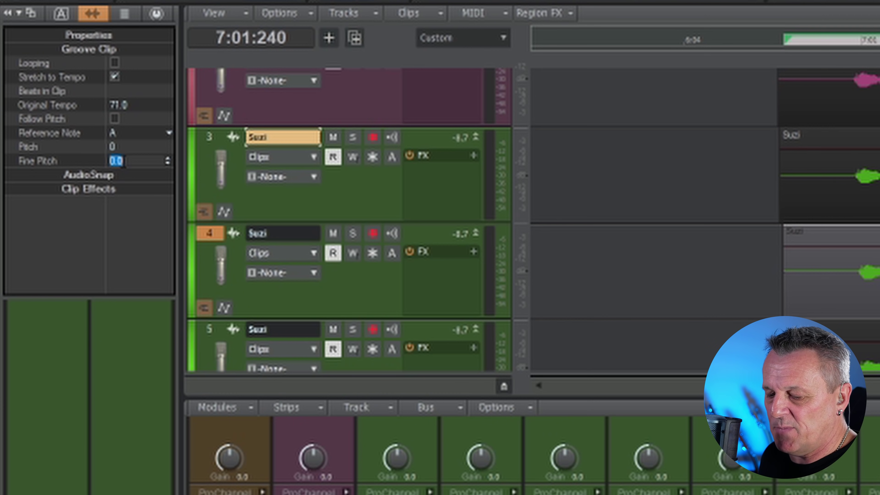
text(3)
key(Return)
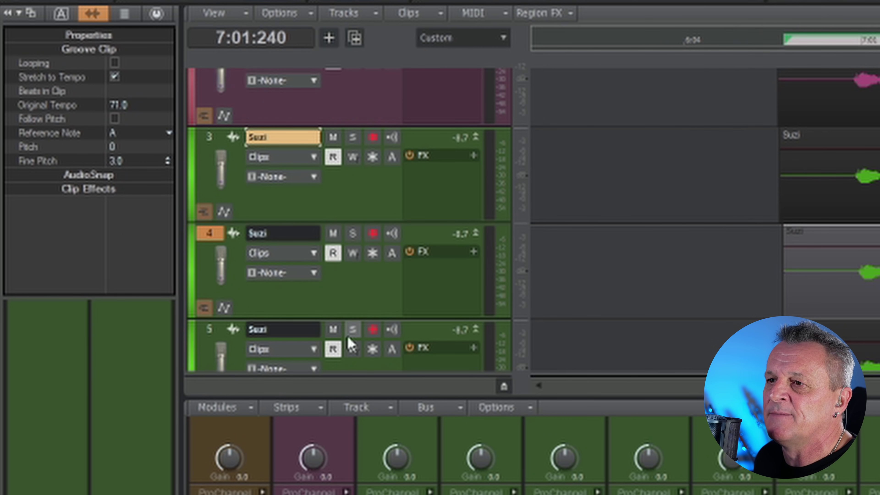
- Select track 5's Suzi clip, enable Stretch to Tempo, and set Fine Pitch to 6.0
click(228, 327)
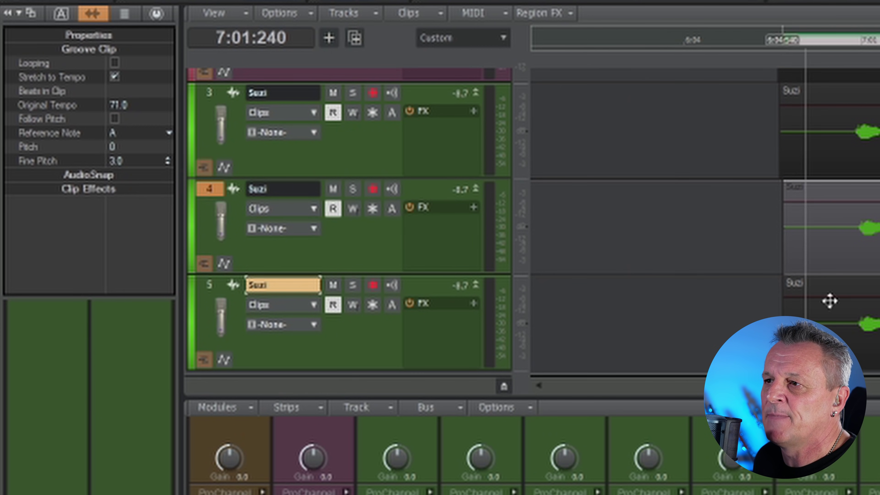
click(878, 280)
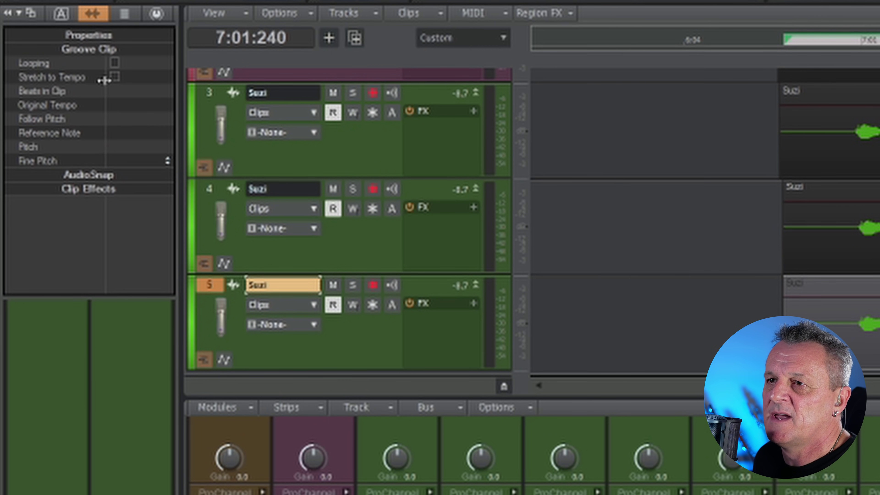
click(115, 77)
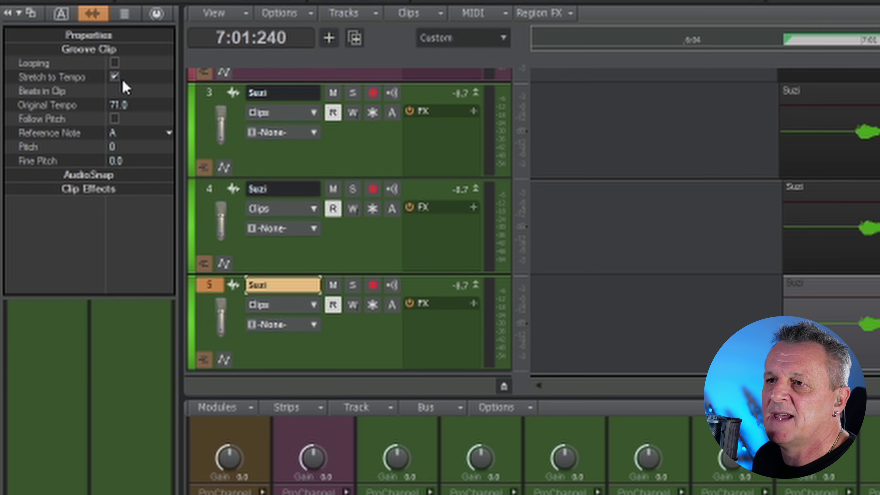
click(132, 161)
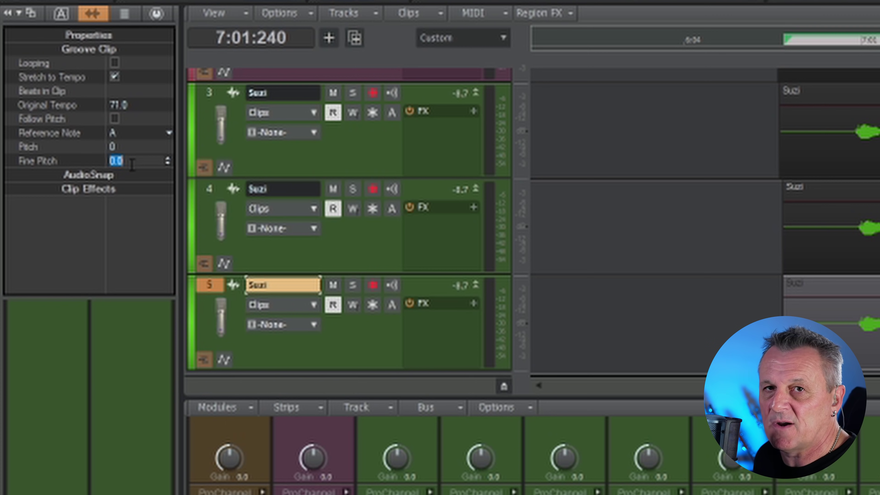
text(6)
key(Return)
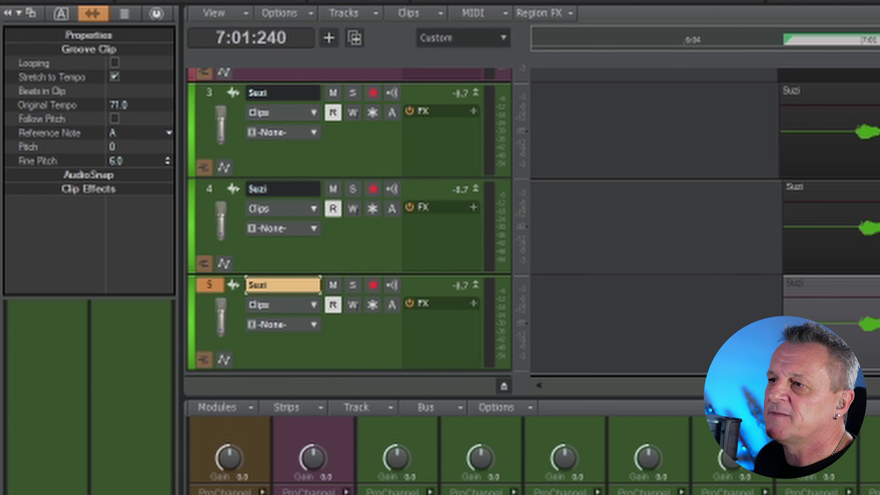
- Move to track 6's clip, enable Stretch to Tempo, and detune its Fine Pitch to -6.0
scroll(347, 219, down, 2)
key(Down)
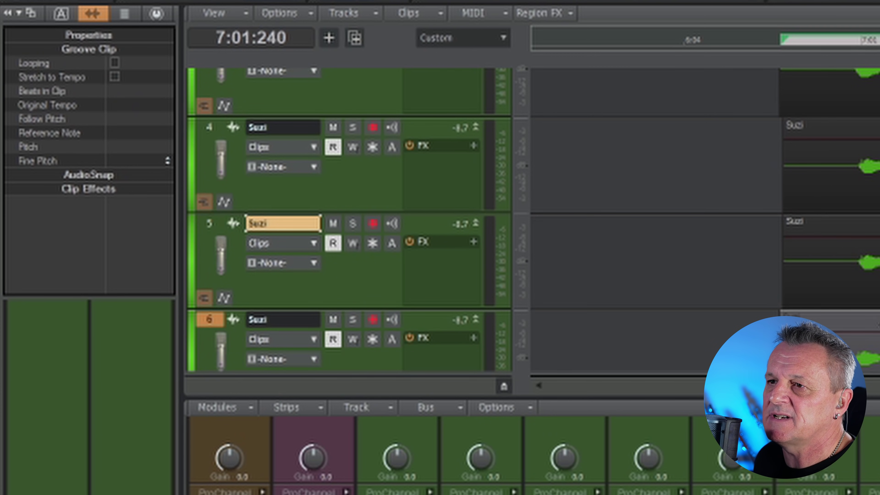
click(114, 76)
click(119, 160)
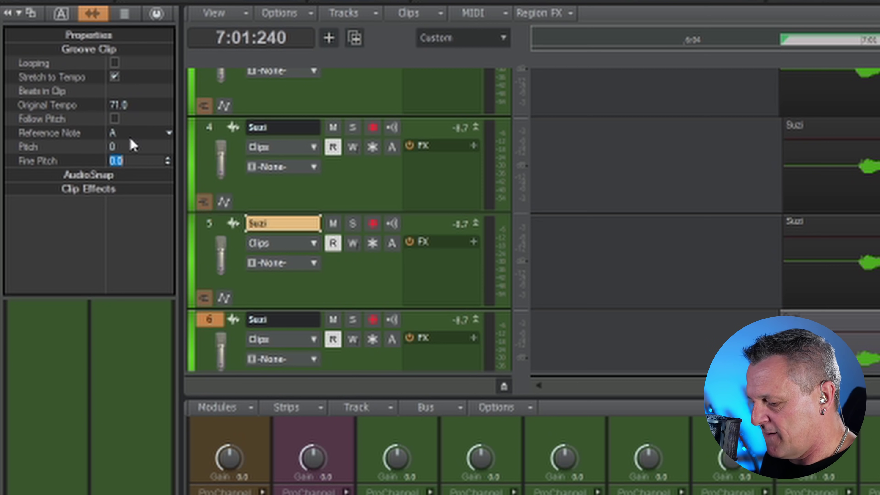
text(1)
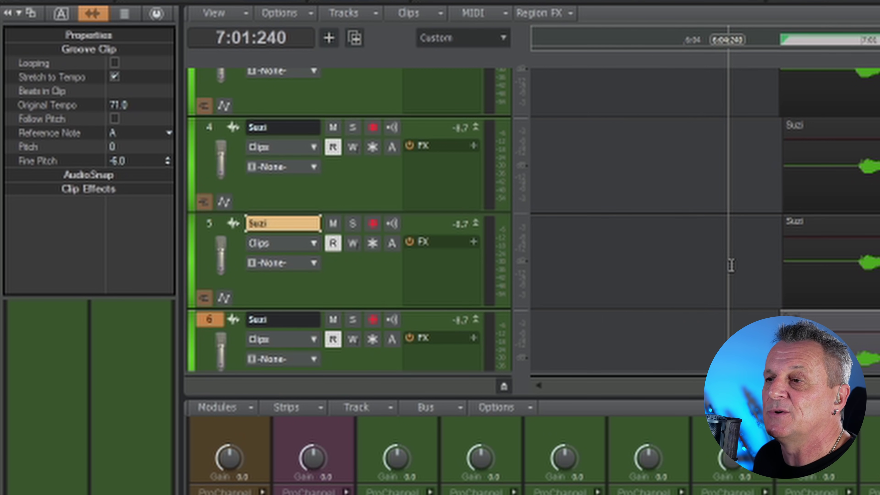
scroll(726, 255, down, 1)
scroll(744, 232, down, 1)
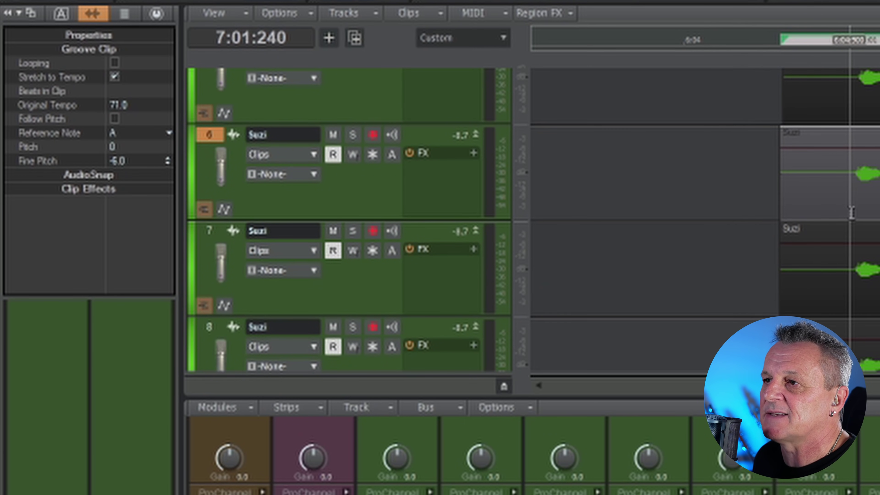
- Select track 7's Suzi clip, enable Stretch to Tempo, and set Fine Pitch to -9.0
click(854, 228)
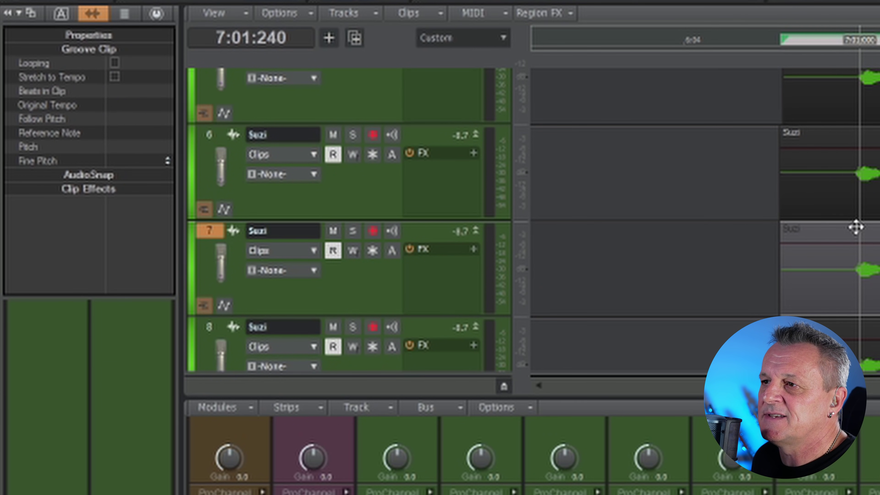
click(114, 76)
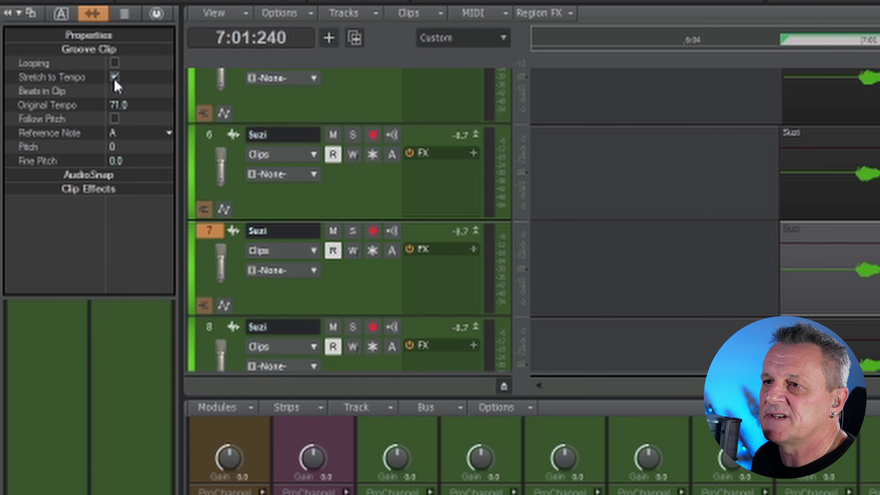
click(124, 163)
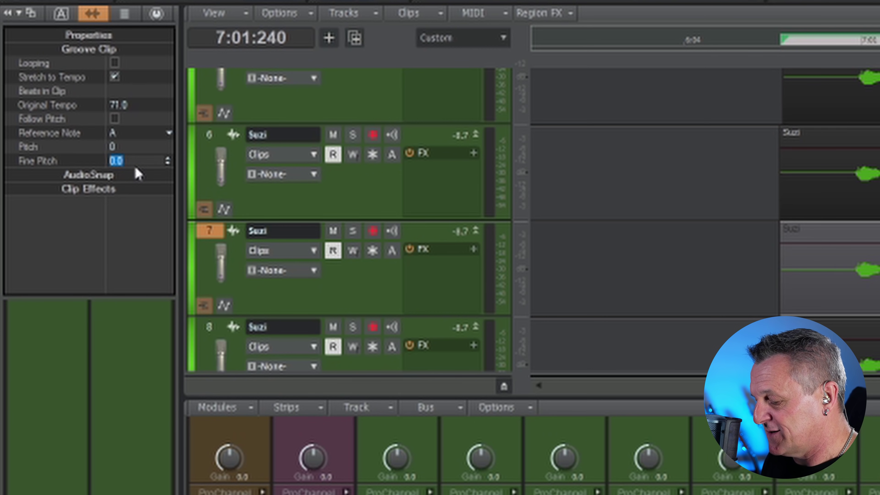
text(-5)
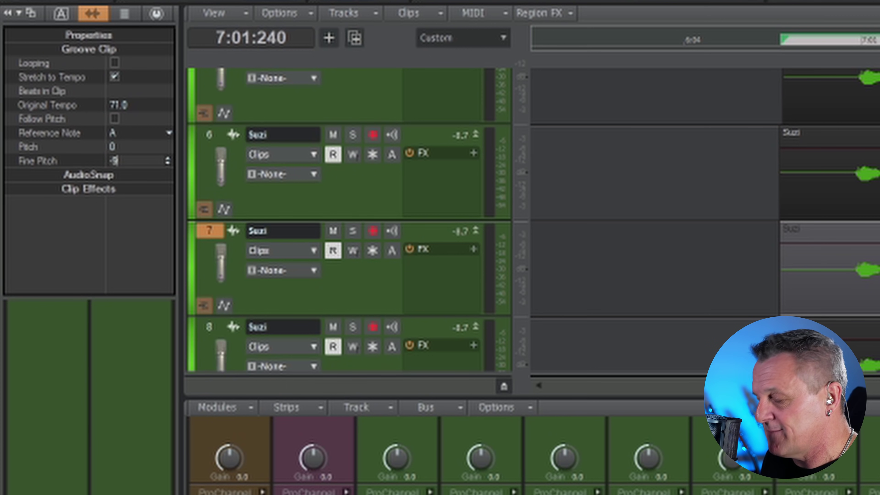
key(Return)
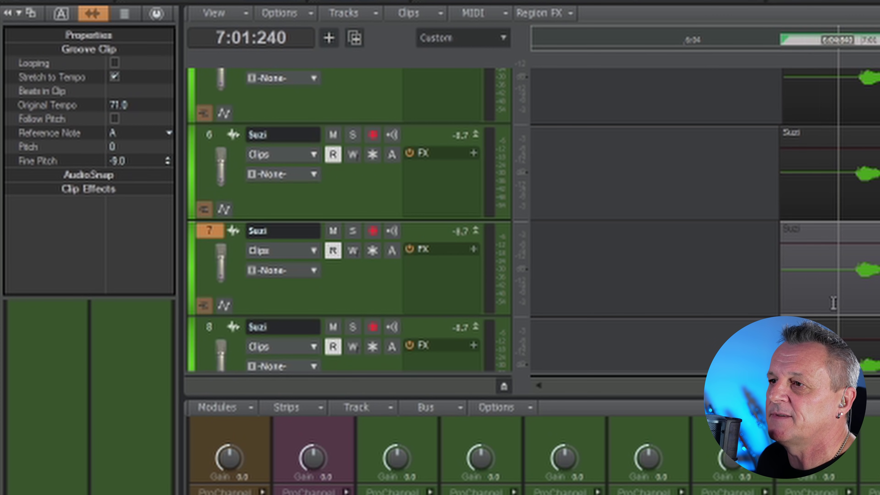
- Select track 8's Suzi clip, enable Stretch to Tempo, and set Fine Pitch to 9.0
click(845, 330)
click(114, 77)
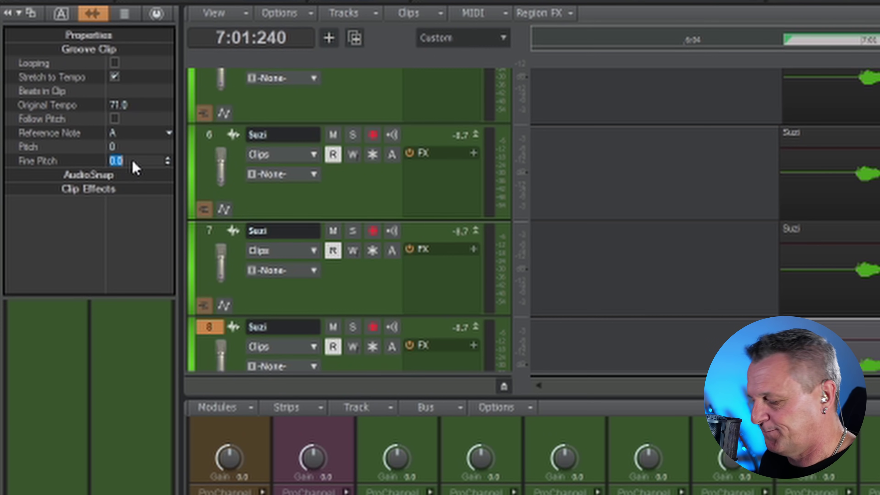
text(9)
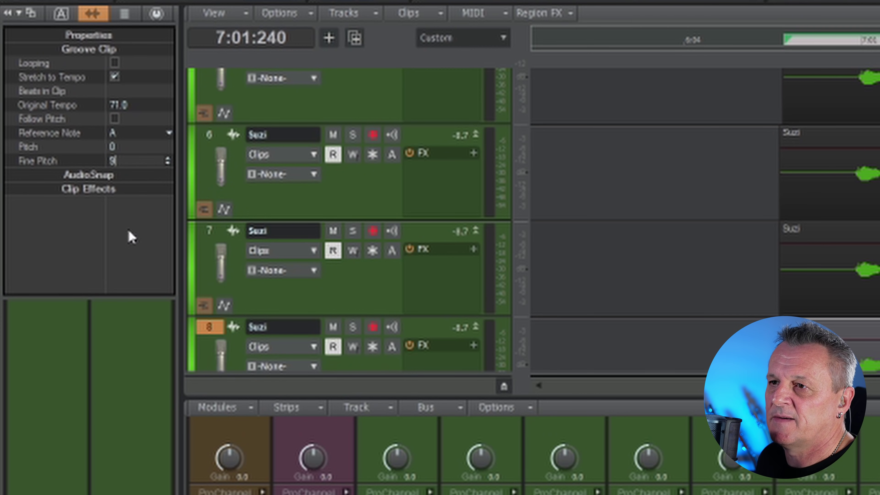
key(Return)
- Select track 9's Suzi clip, enable Stretch to Tempo, and set Fine Pitch to 12.0
scroll(275, 208, down, 2)
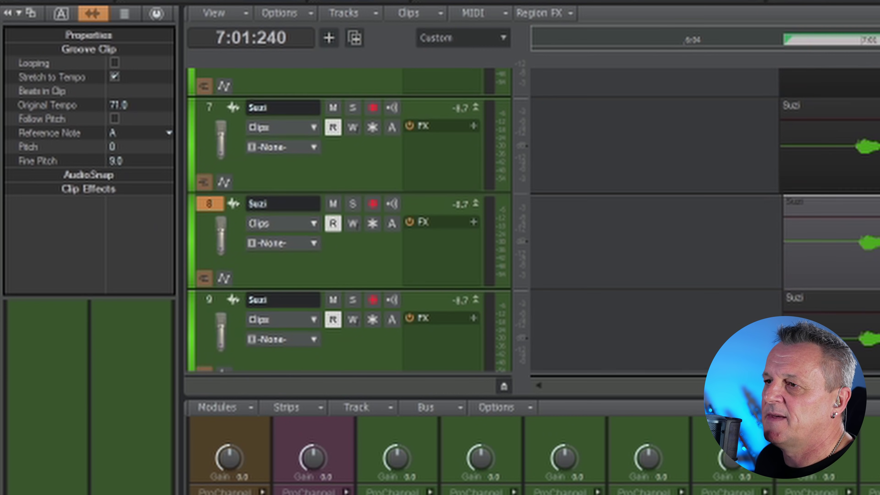
scroll(349, 219, down, 1)
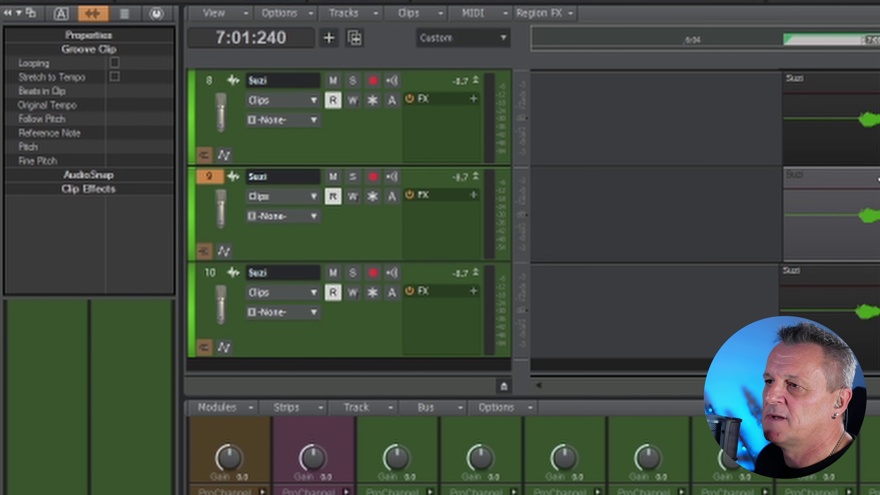
click(879, 184)
click(115, 76)
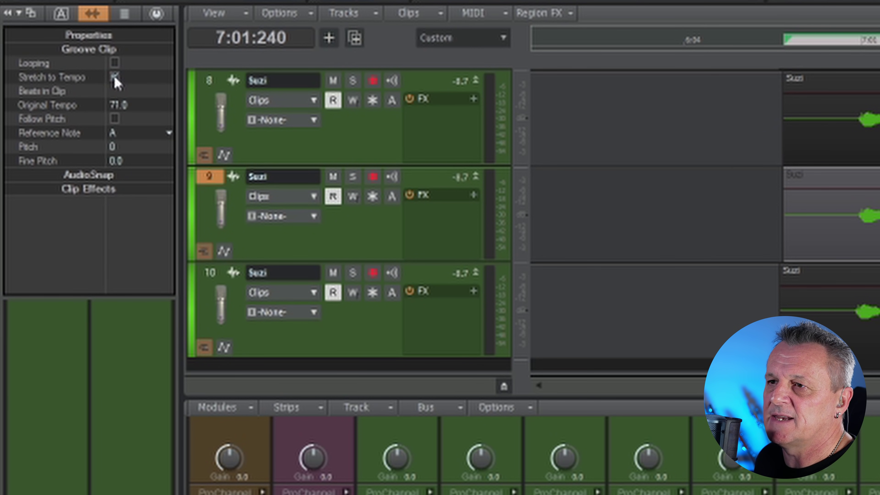
click(131, 159)
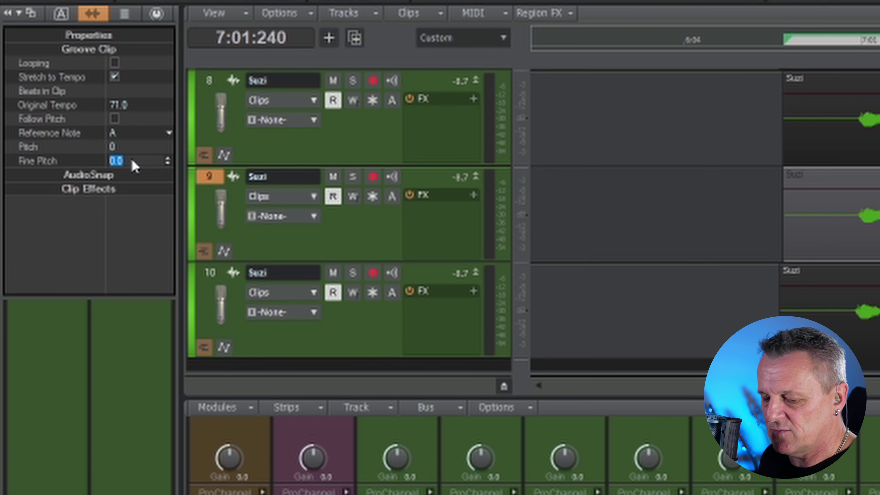
text(12)
key(Return)
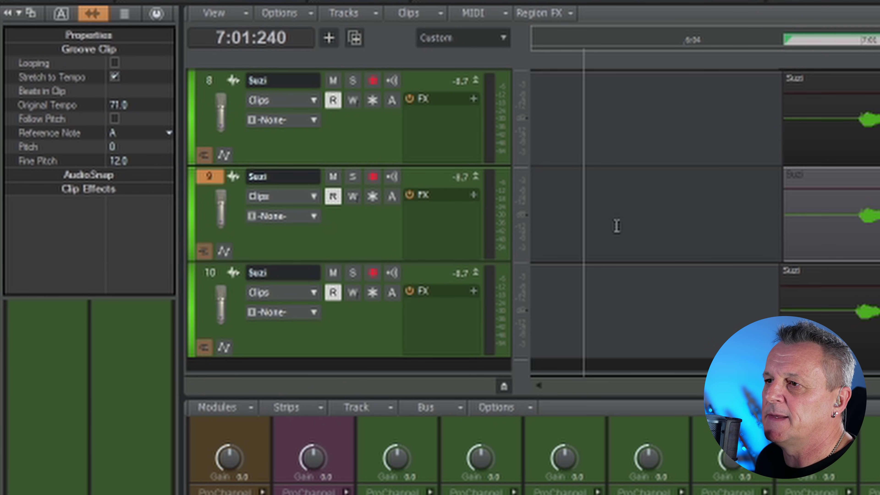
- Select track 10's Suzi clip, enable Stretch to Tempo, and set Fine Pitch to -12.0
scroll(615, 226, down, 3)
click(853, 147)
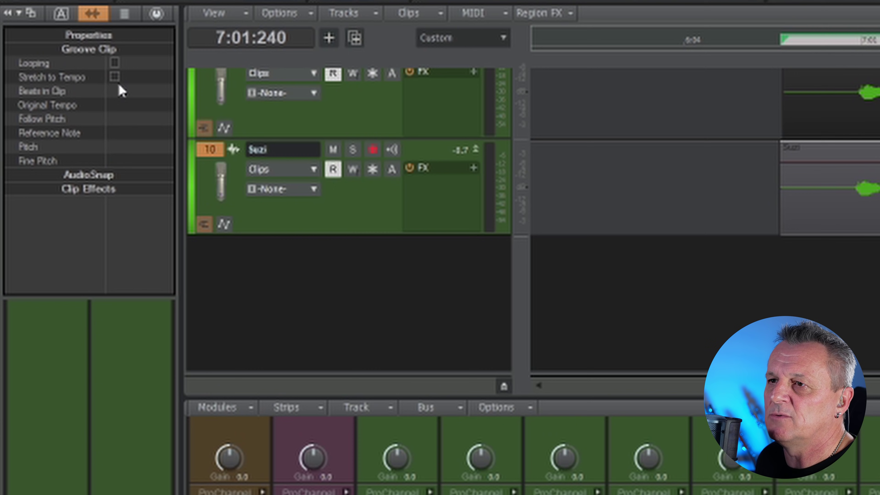
click(113, 75)
click(122, 160)
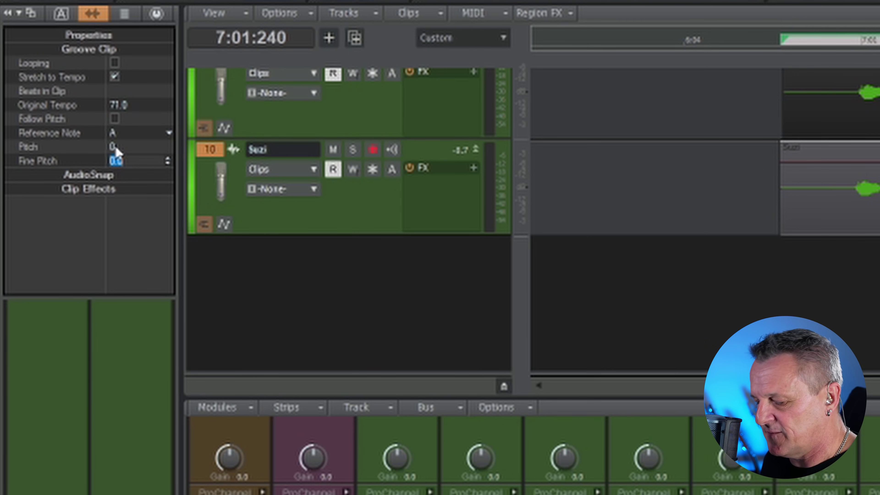
text(12)
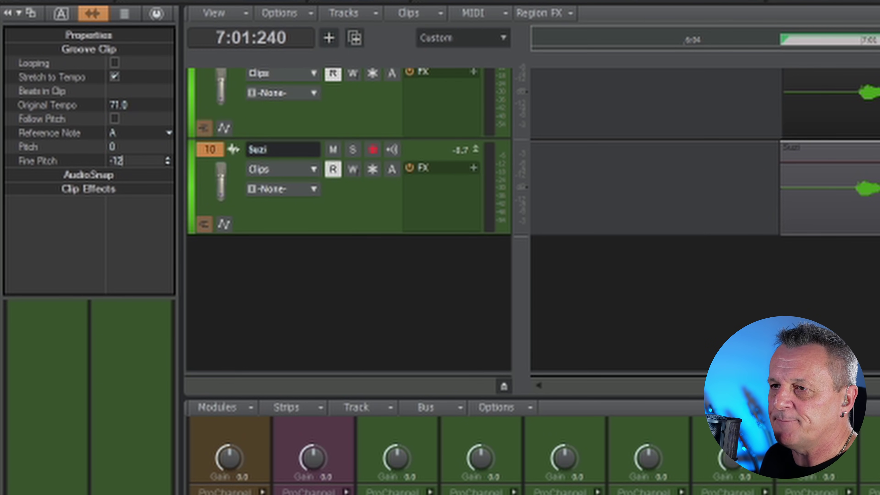
key(Return)
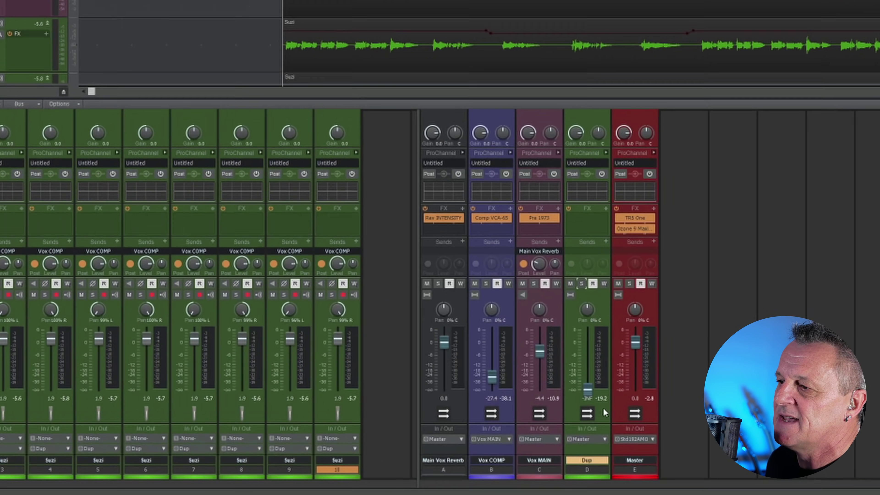
- Make the Dup bus the current strip in the Console view
click(597, 465)
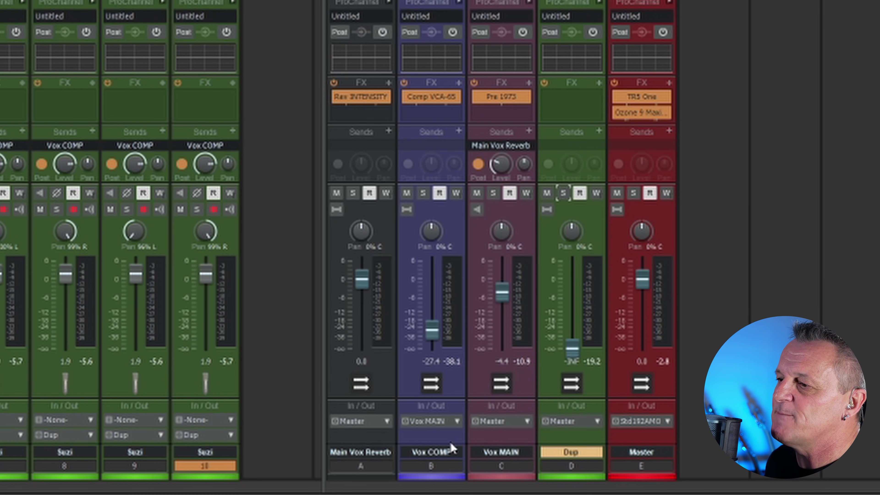
- Solo both the Vox MAIN and Dup bus strips
click(494, 192)
click(564, 193)
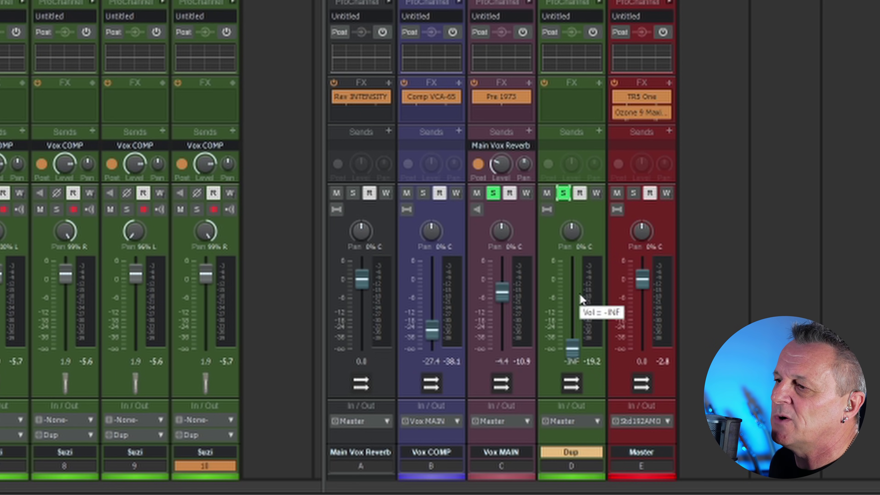
- Stop playback, bring the Dup bus fader up to about -20.7 dB, and unsolo Vox MAIN
key(space)
key(space)
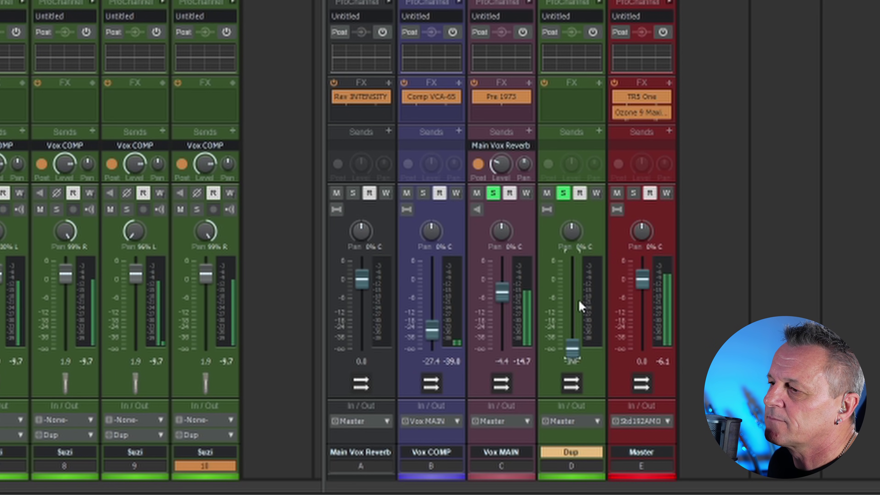
drag(571, 349, 572, 322)
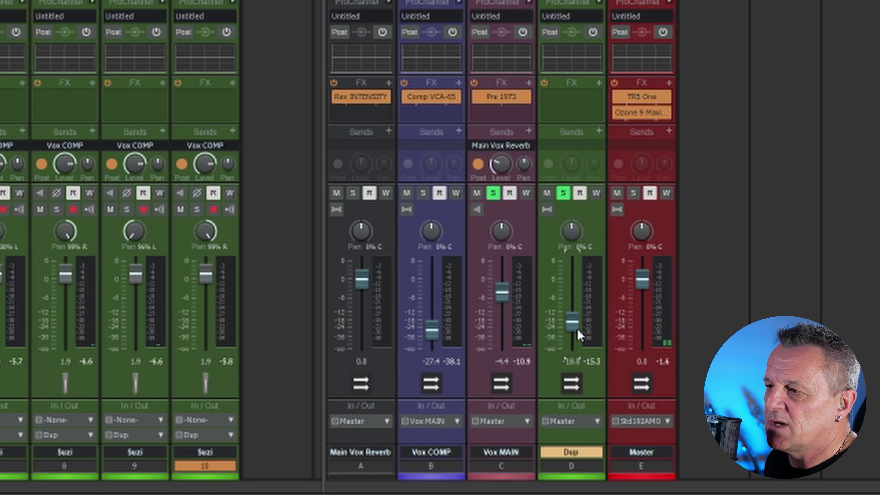
drag(574, 325, 573, 333)
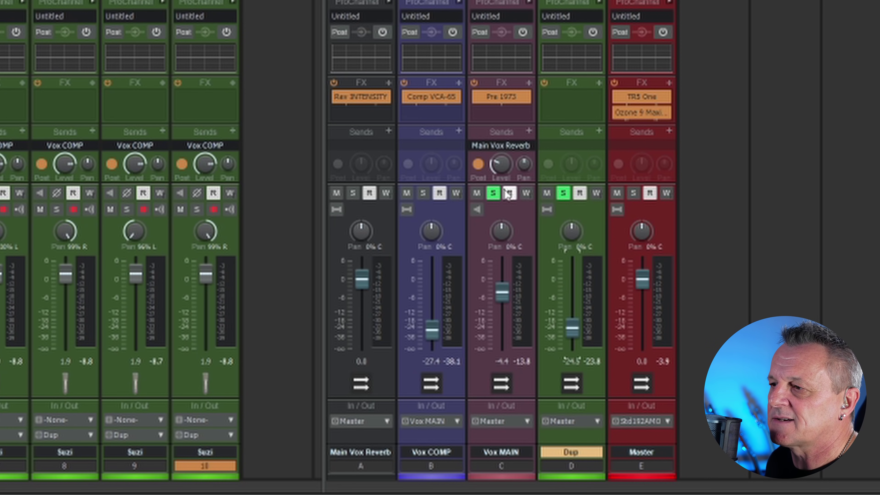
click(493, 193)
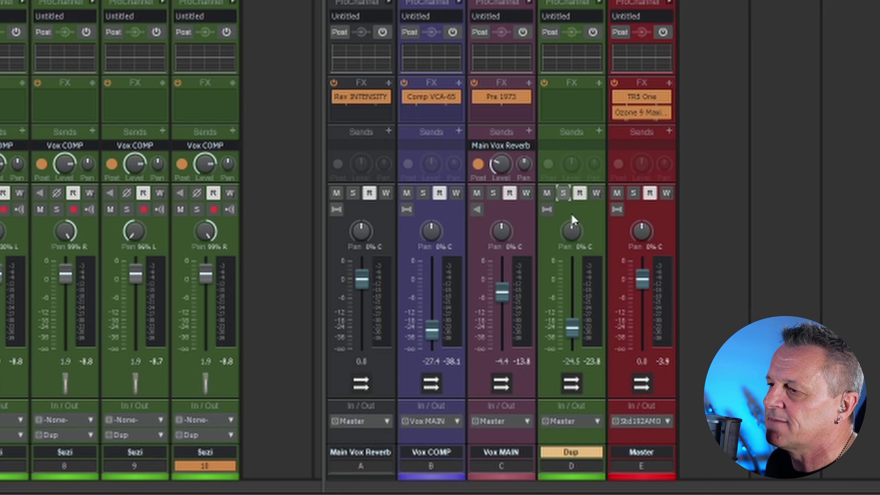
drag(572, 327, 572, 326)
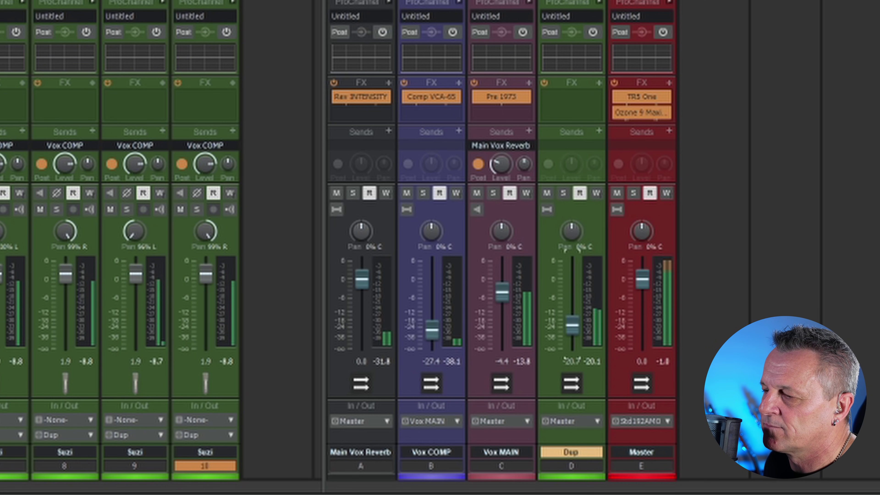